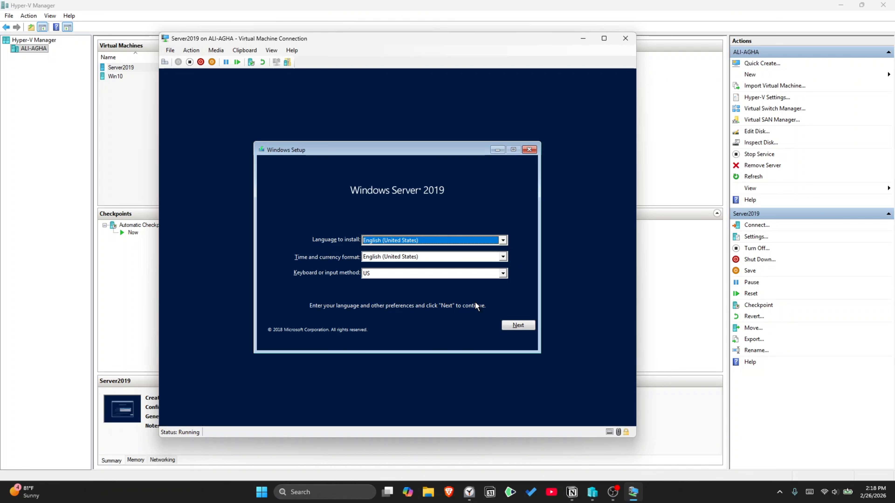
Step: Start the Windows Server 2019 install with the Standard Evaluation (Desktop Experience) edition
click(517, 327)
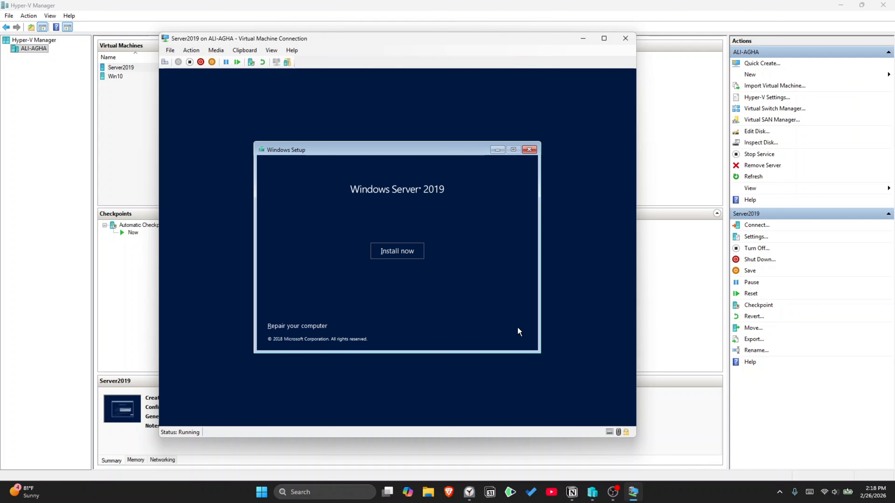
click(395, 252)
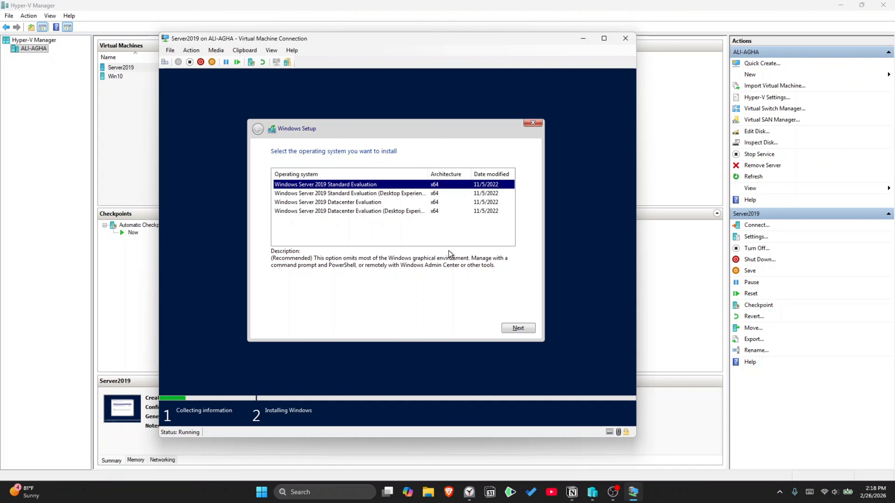
click(350, 194)
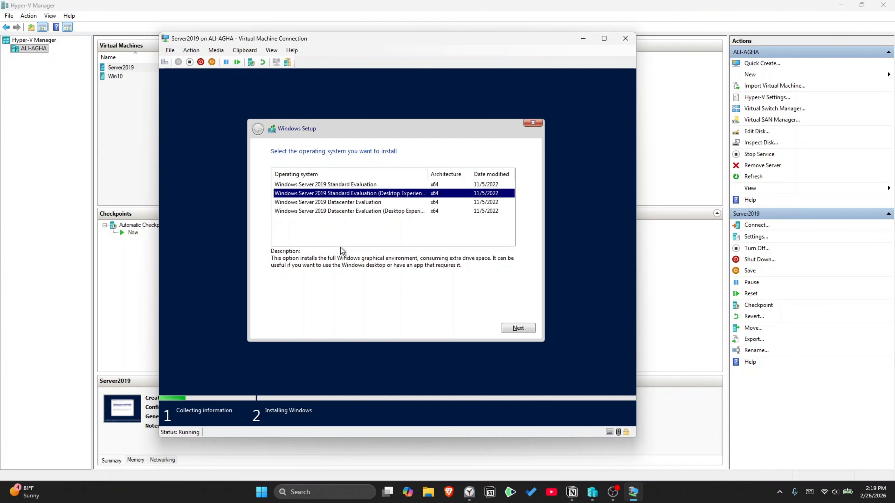
click(514, 330)
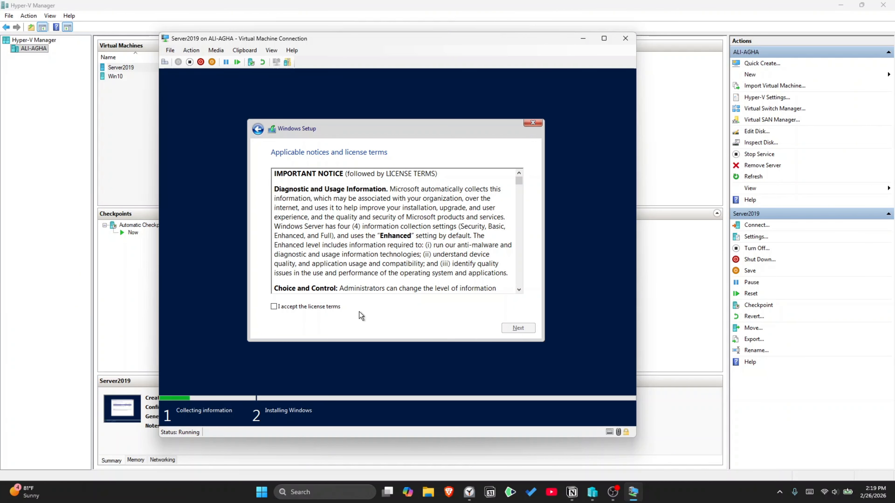
Step: Accept the license, begin a custom Windows-only install, and start the Win10 virtual machine
click(276, 308)
click(514, 330)
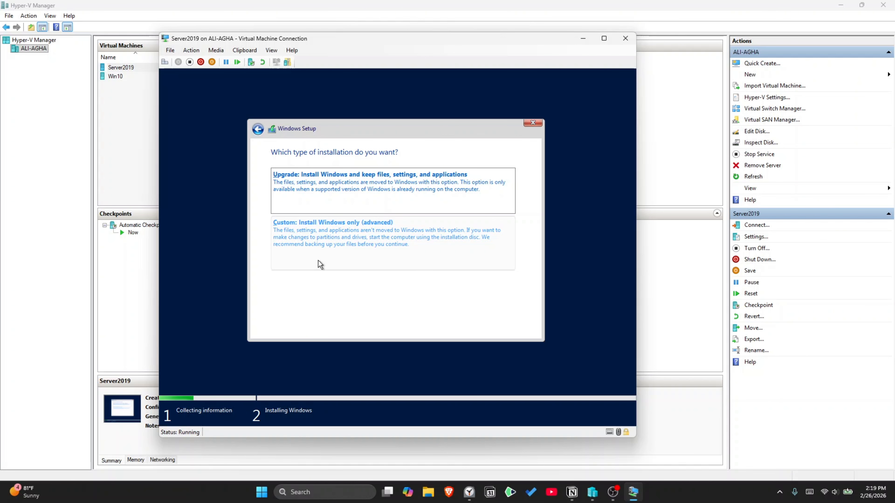
click(318, 260)
click(515, 329)
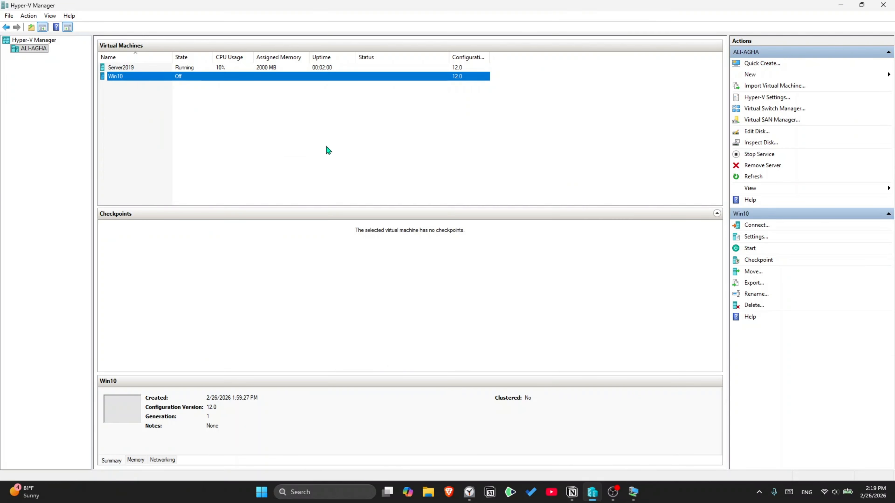
click(384, 210)
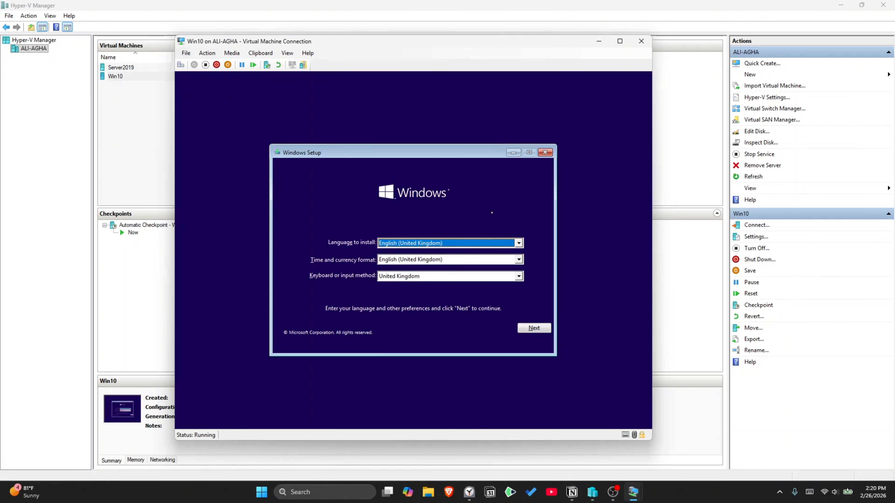
Step: Keep United States format and US keyboard, and begin the Windows 10 install without a product key
click(519, 260)
click(507, 277)
click(412, 251)
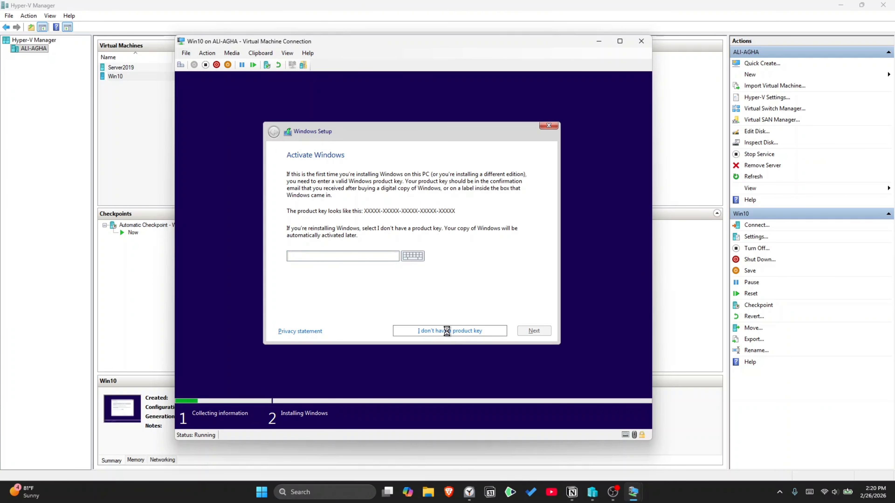
click(447, 330)
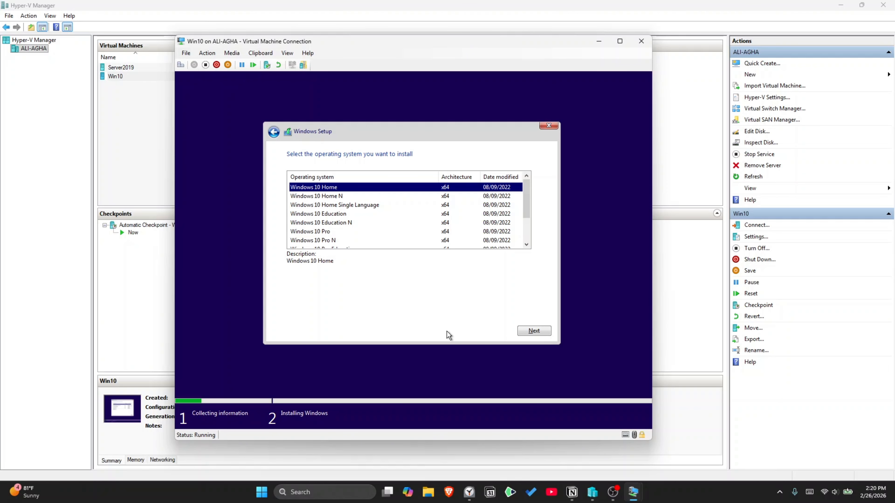
Step: Choose Windows 10 Pro, accept the licence terms, and pick the custom installation type
key(Down)
key(Down)
key(Down)
key(Down)
key(Down)
click(534, 331)
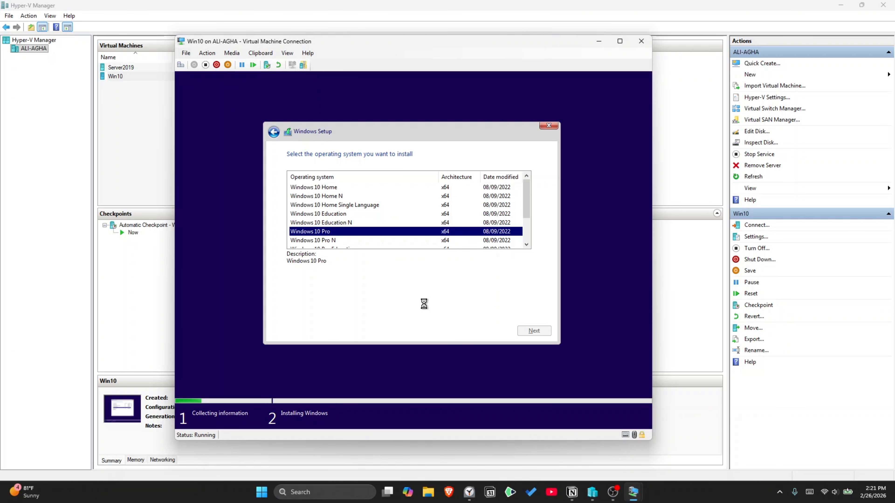
click(333, 309)
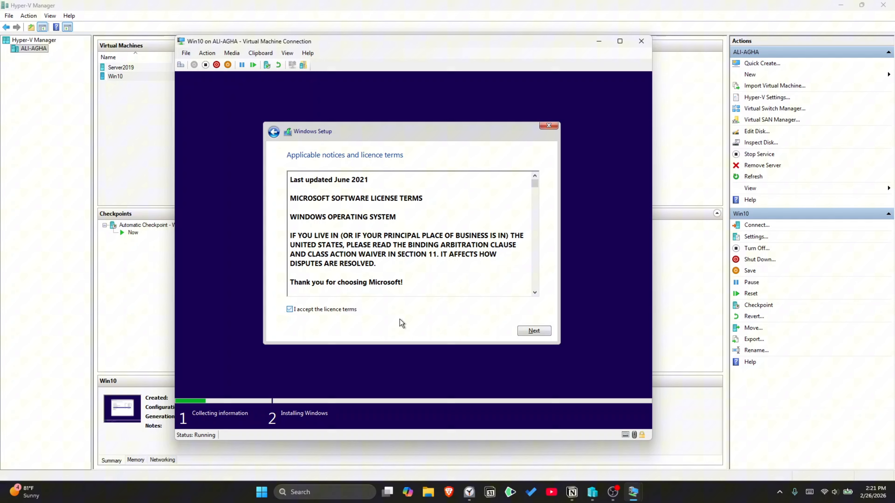
click(534, 331)
click(352, 225)
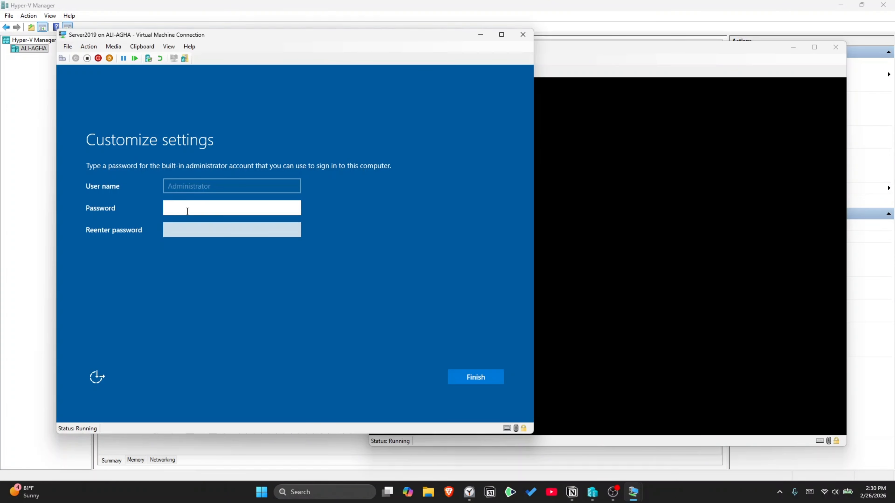
Step: Enter and confirm the Server2019 Administrator password to finish setup
text(•••••••••)
key(Tab)
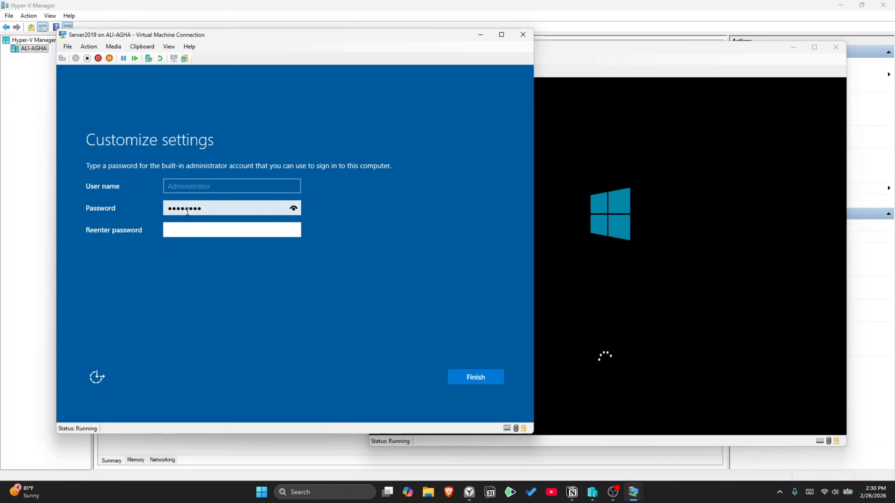
text(•••••••••)
key(Return)
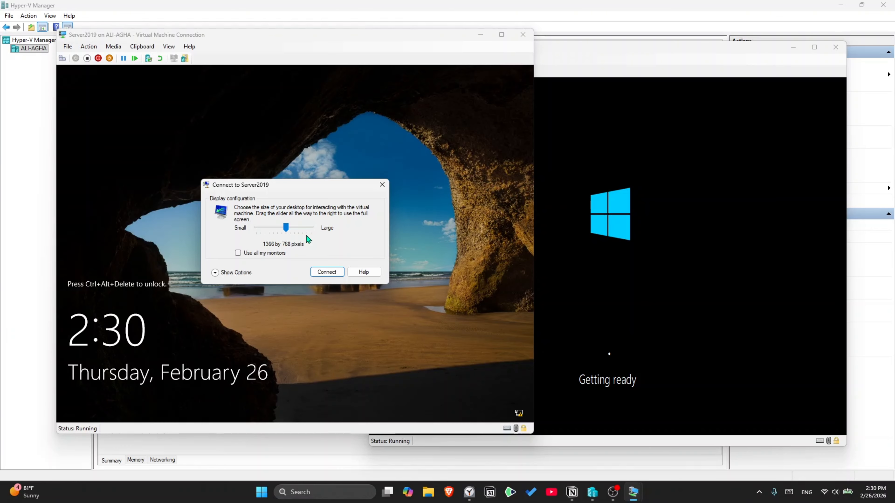
Step: Connect to the Server2019 console and sign in as Administrator with the password
click(326, 272)
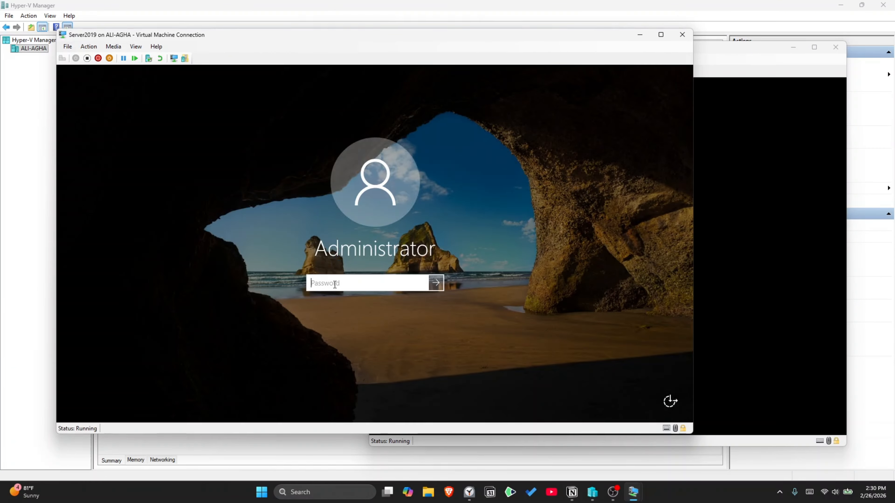
text(•••••••)
key(Return)
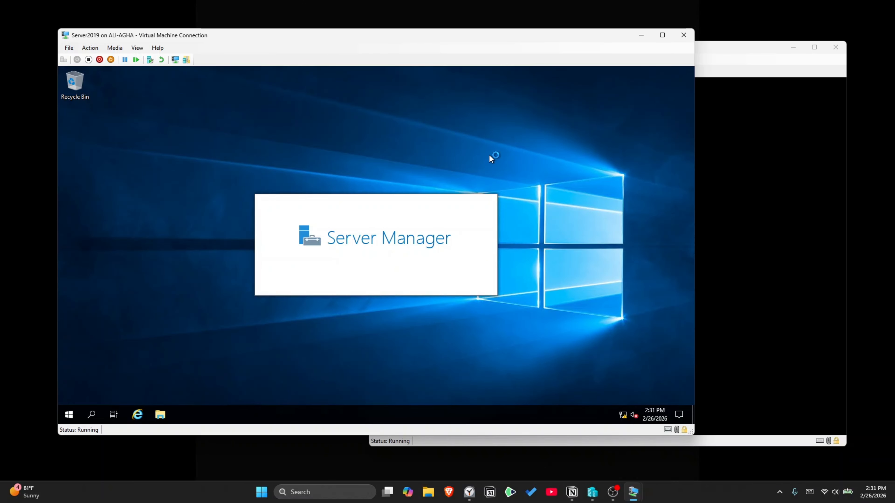
click(137, 47)
Step: Make the console full screen and start a role-based Add Roles and Features install on the local server
click(158, 58)
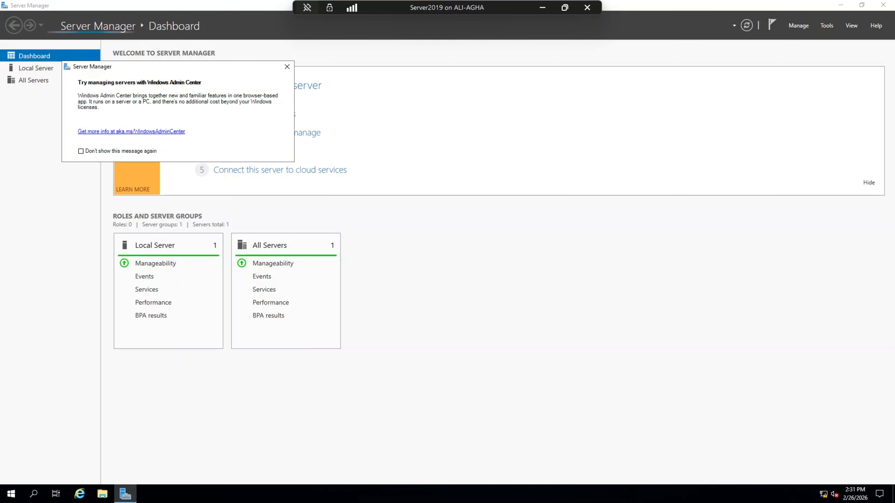
click(287, 66)
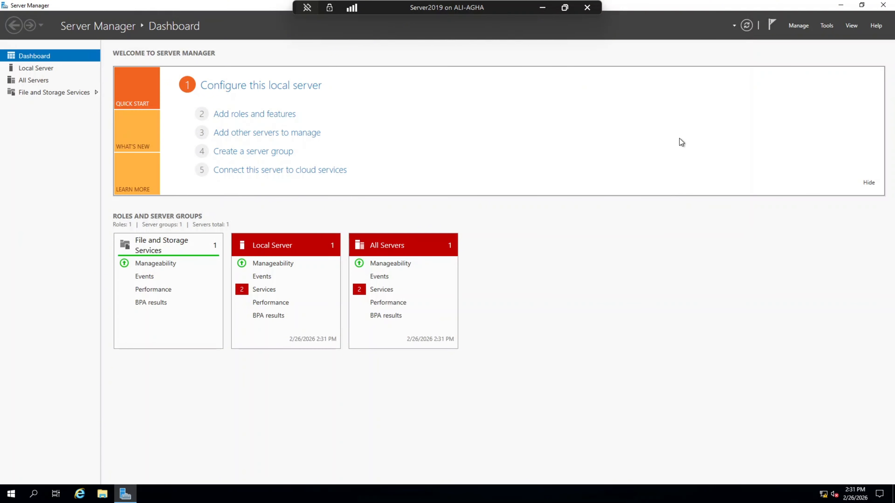
click(794, 26)
click(802, 38)
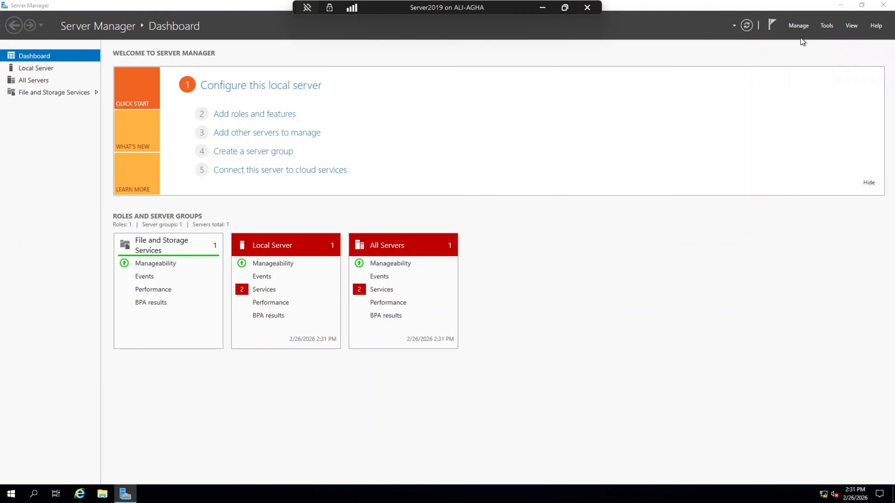
click(339, 336)
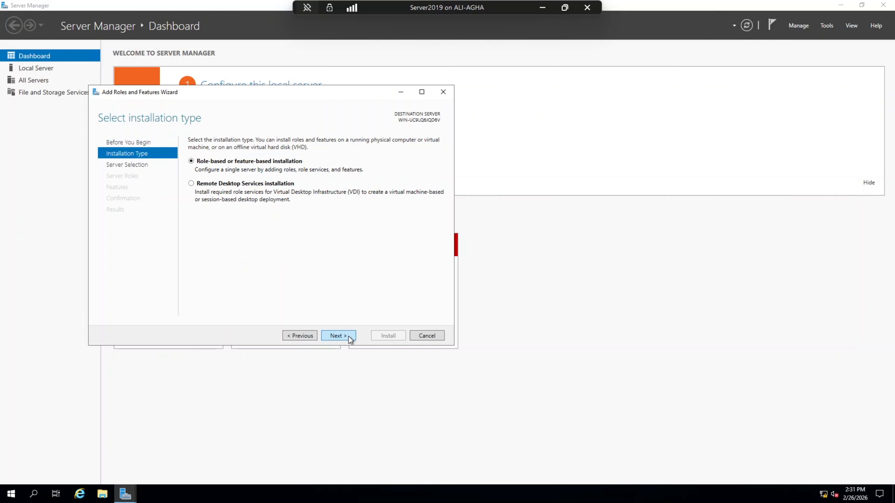
click(338, 335)
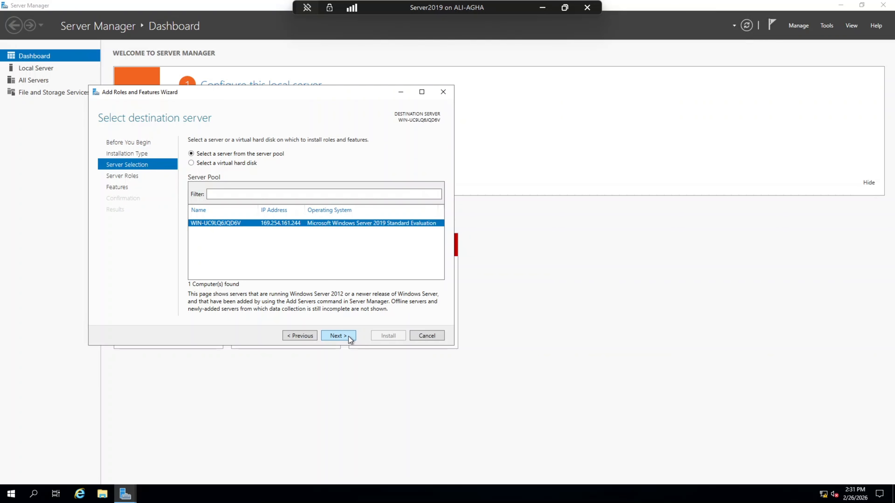
click(338, 336)
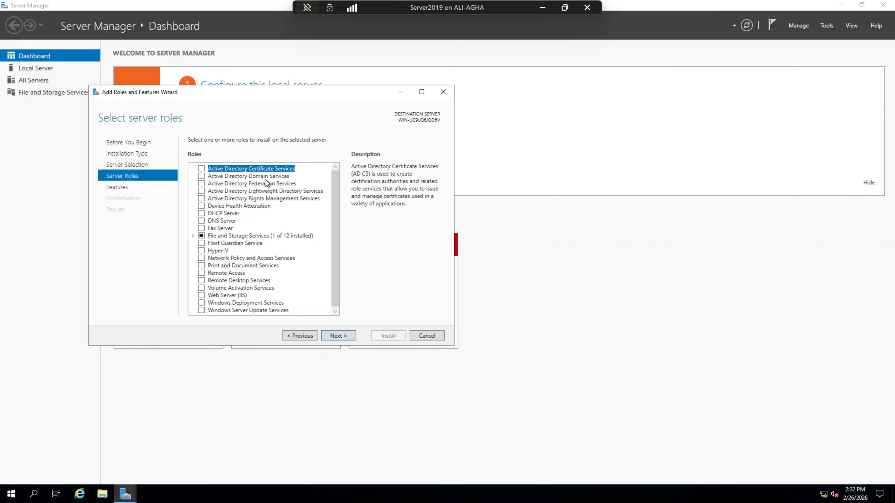
Step: Add the Active Directory Domain Services role with its required features and install it
click(201, 176)
click(299, 298)
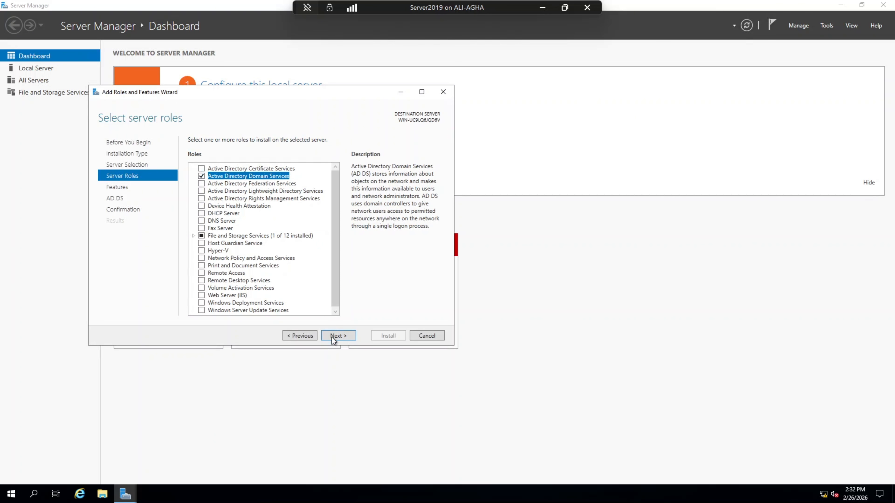
click(335, 337)
click(336, 337)
click(336, 337)
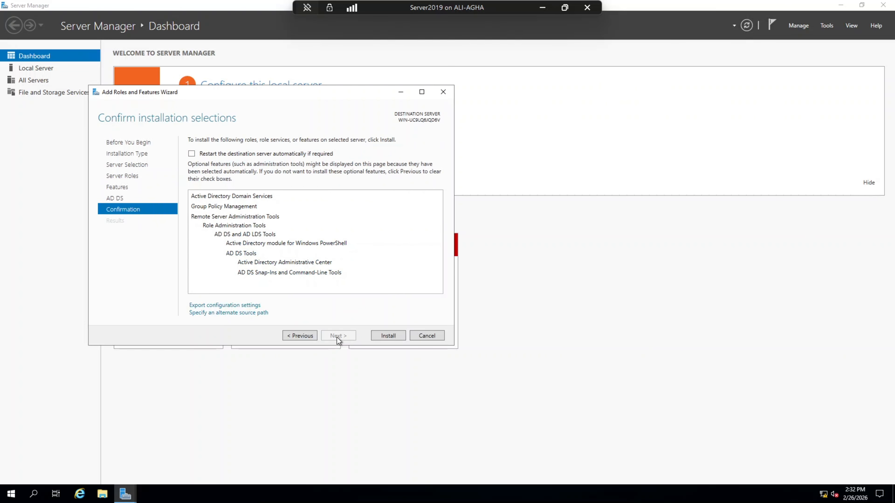
click(380, 337)
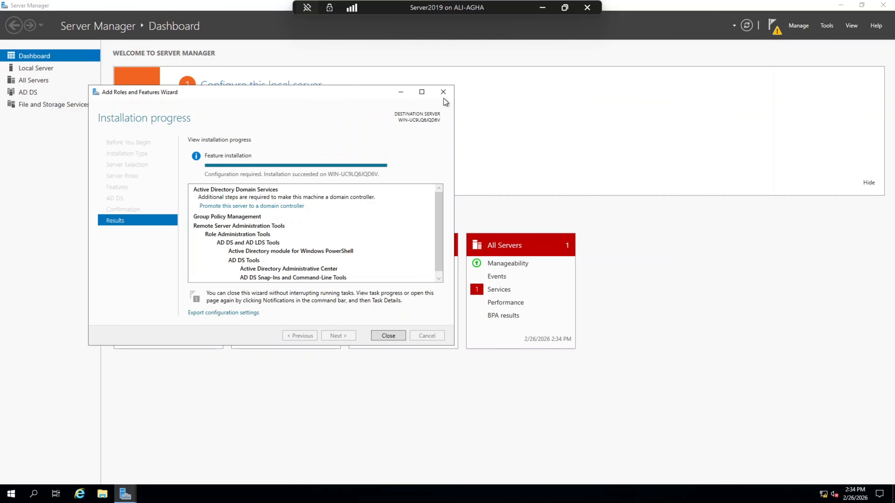
click(389, 336)
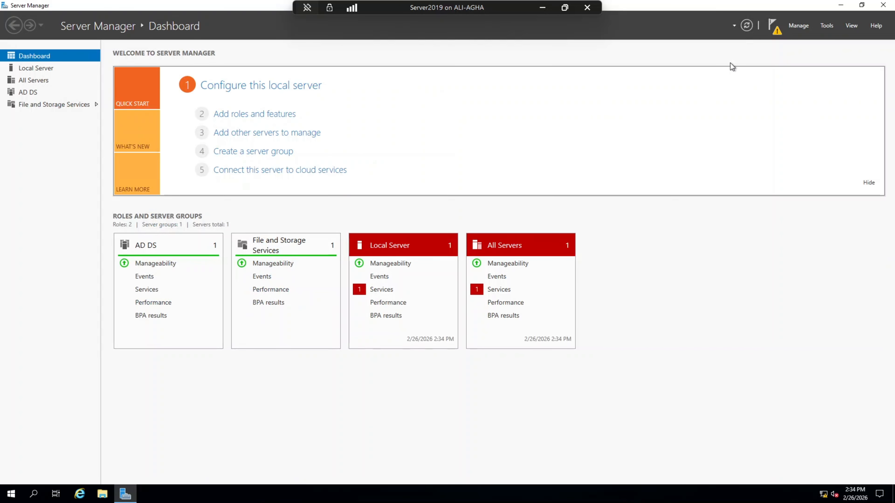
click(773, 27)
Step: Launch domain controller promotion, select Add a new forest, and enter root domain alisamit.com
click(675, 86)
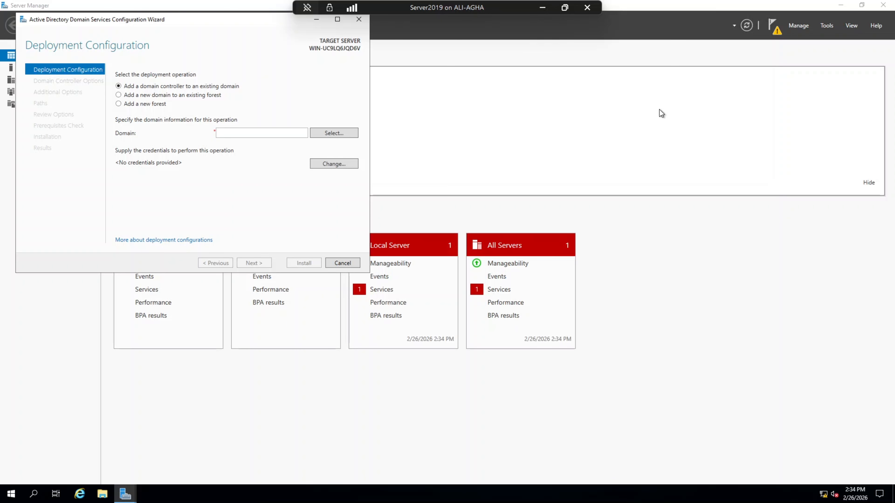
click(119, 103)
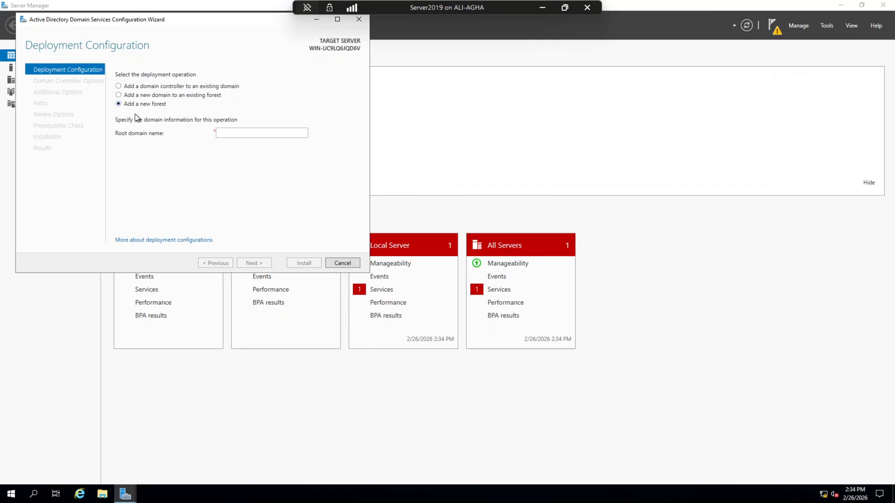
click(253, 130)
text(al)
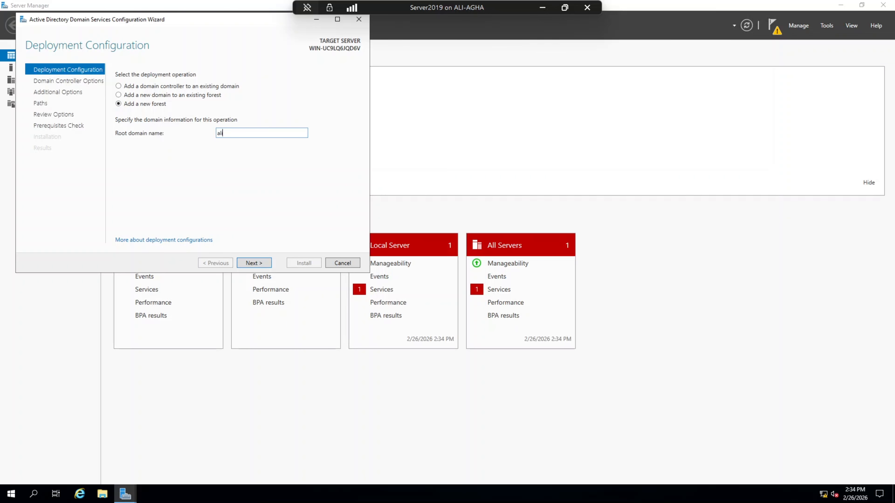
text(isamit.com)
Step: Enter and confirm the Directory Services Restore Mode password
click(253, 263)
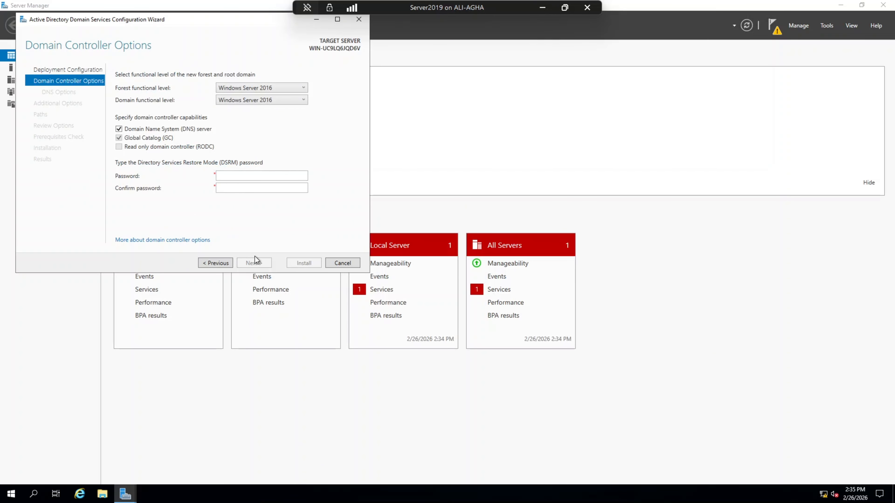
click(229, 175)
text(P@ssw0rd1)
key(Tab)
text(P@ssw0rd1)
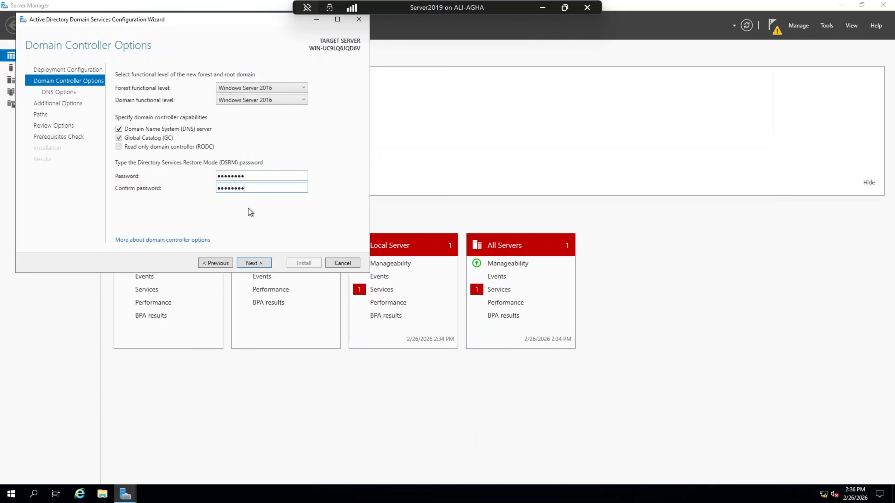
Step: Accept the DNS options and NetBIOS name ALISAMIT, pass prerequisites, and install the domain controller
click(245, 267)
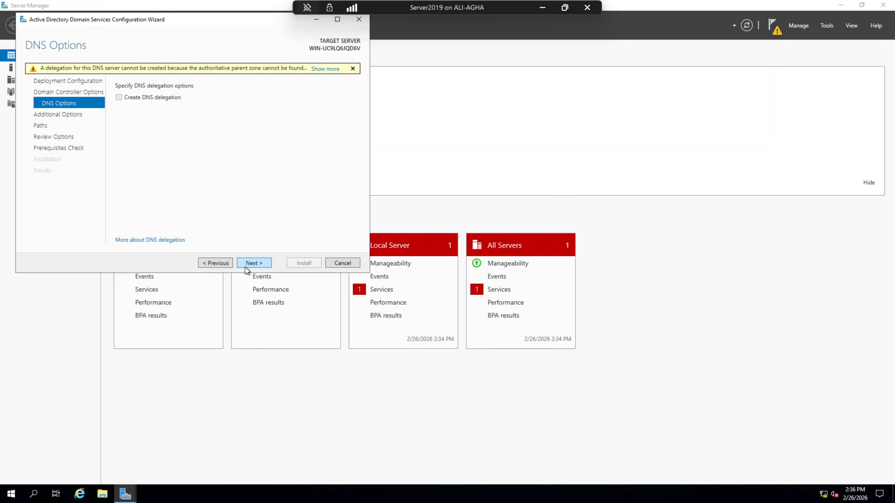
click(245, 267)
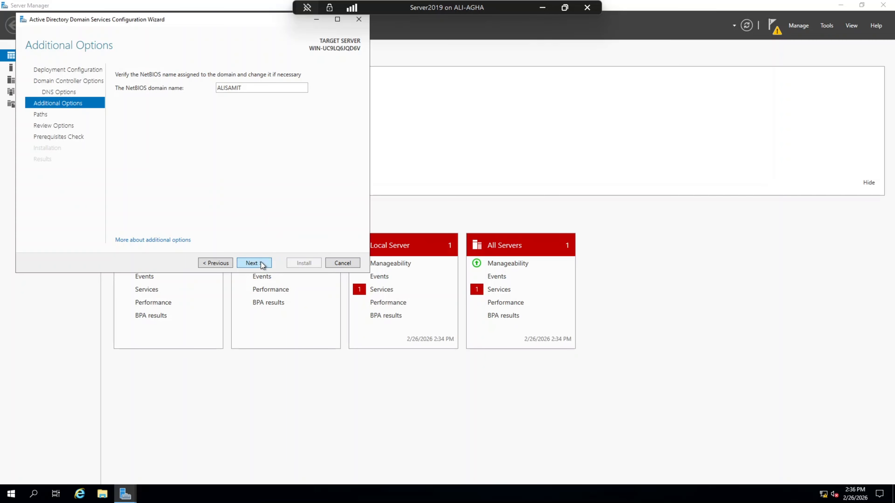
click(254, 263)
click(254, 263)
click(254, 262)
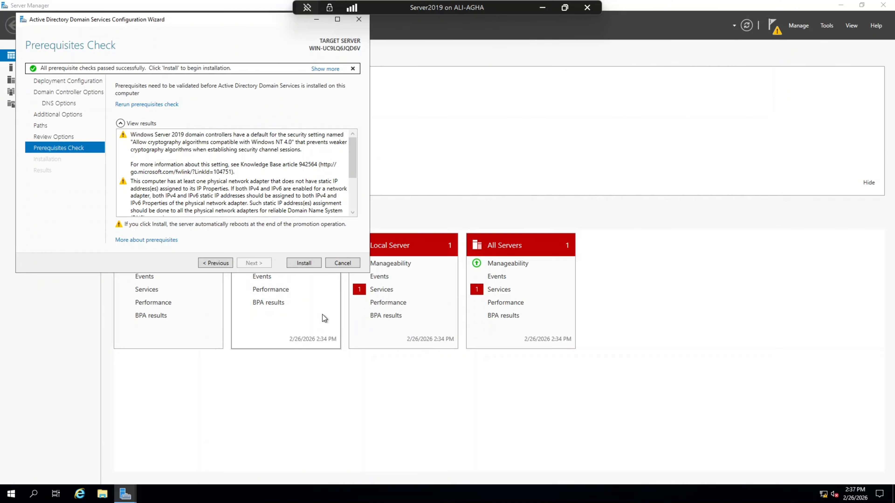
click(304, 263)
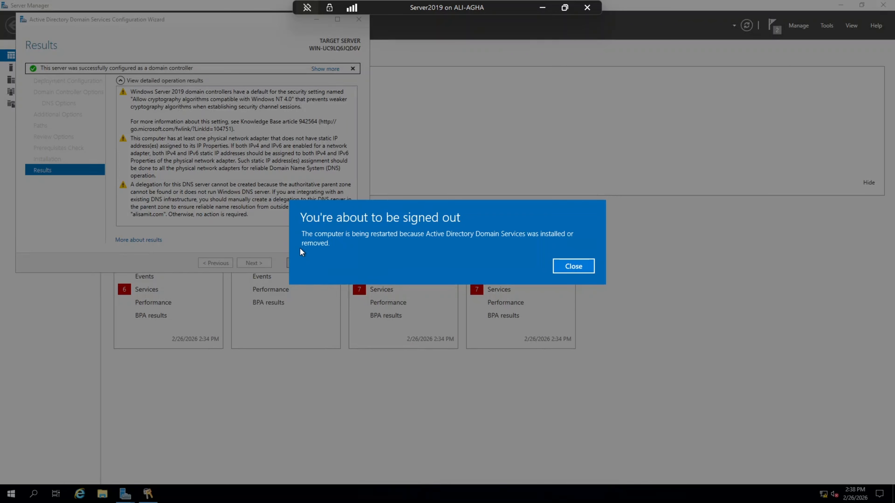
Step: Let Server2019 restart, then confirm the suggested region and keyboard layout in Win10 setup
click(560, 268)
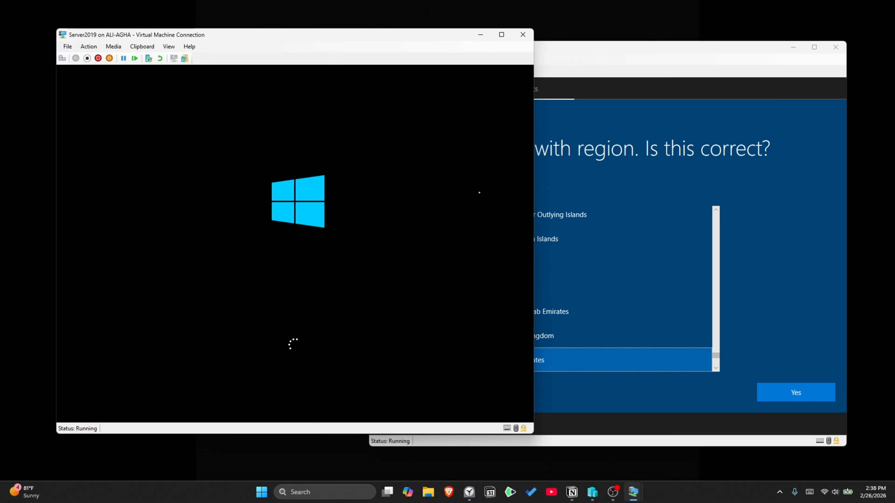
click(681, 390)
click(770, 383)
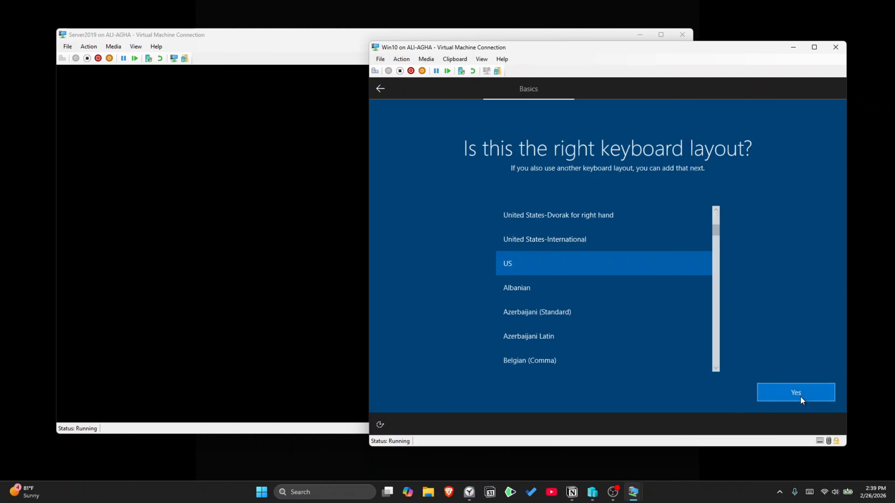
click(800, 396)
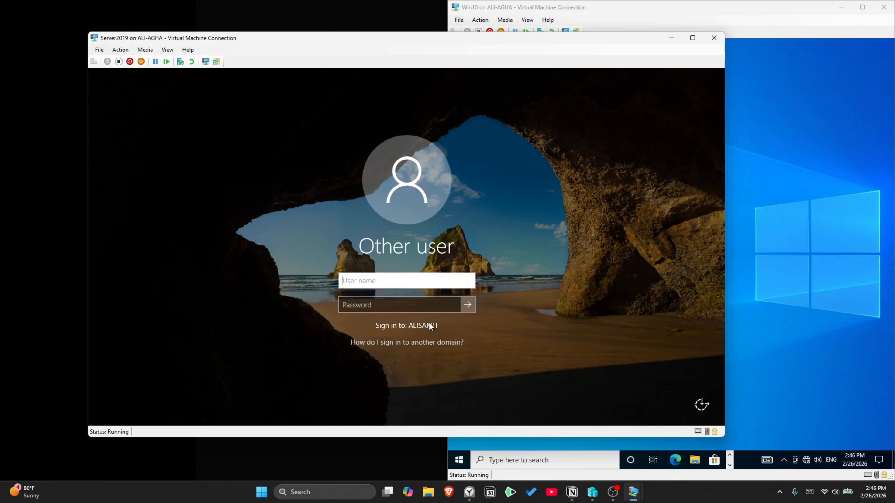
Step: Sign in to the server as Administrator with the account password
text(Adminstrat)
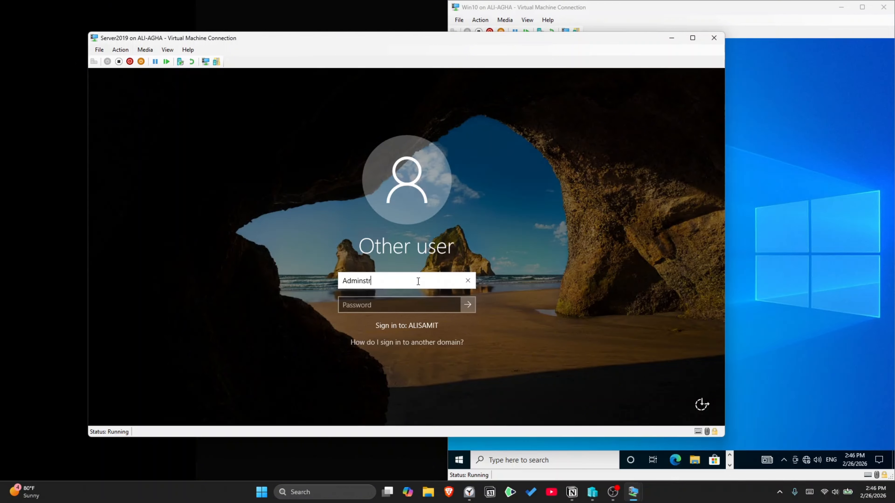
key(BackSpace)
key(BackSpace)
key(BackSpace)
key(BackSpace)
key(BackSpace)
text(istrator)
key(Tab)
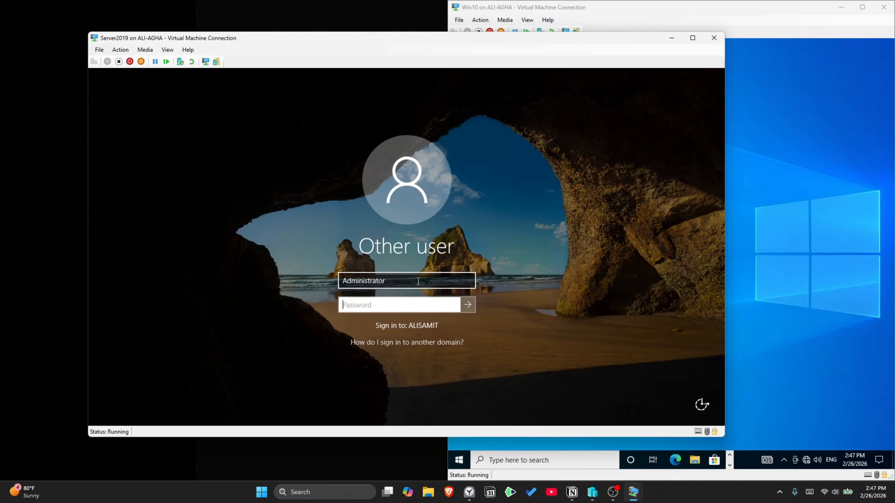
text(•••••••)
key(Return)
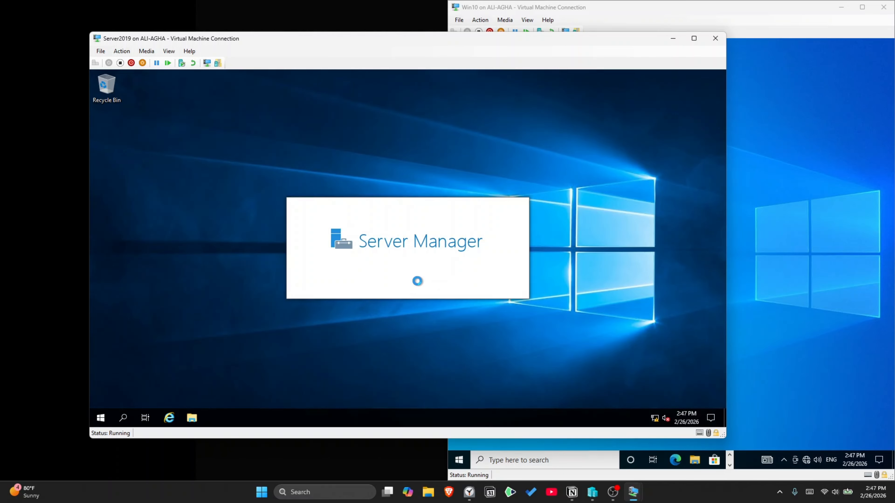
Step: Snap the server window left, dismiss the Admin Center prompt, and show Local Server properties
drag(440, 36, 359, 27)
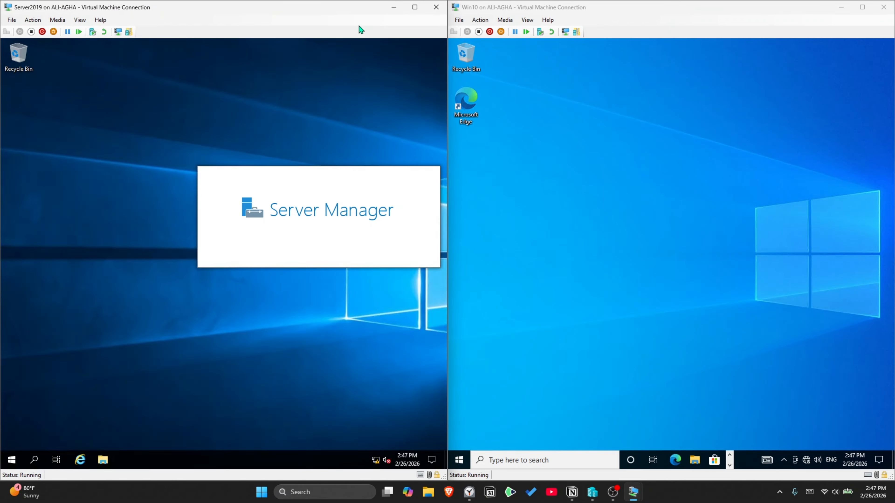
click(299, 117)
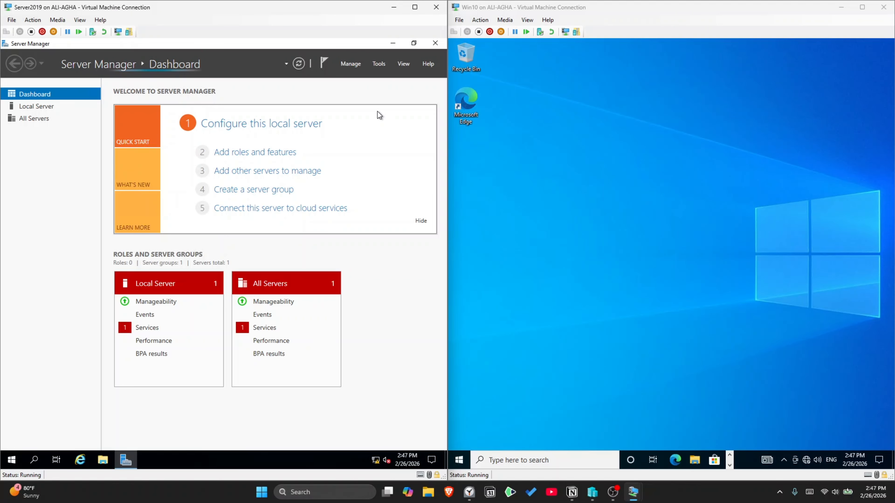
click(31, 108)
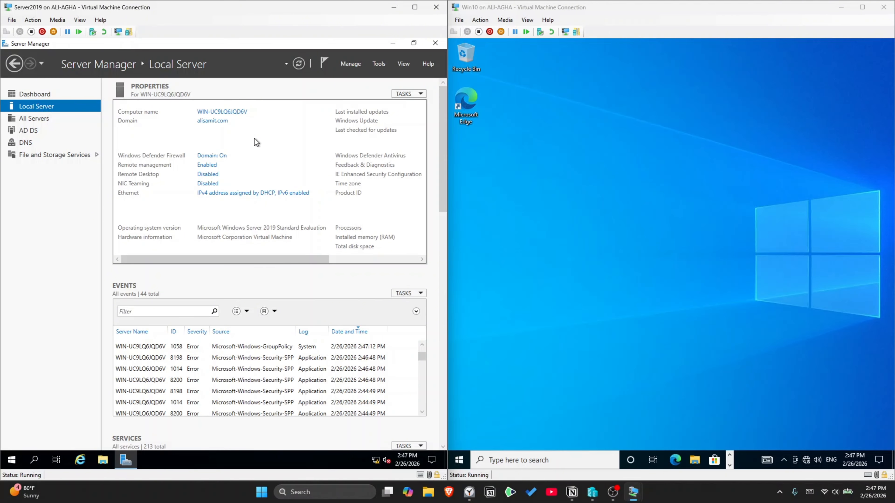
Step: Open Active Directory Users and Computers and show the alisamit.com Users container
click(378, 64)
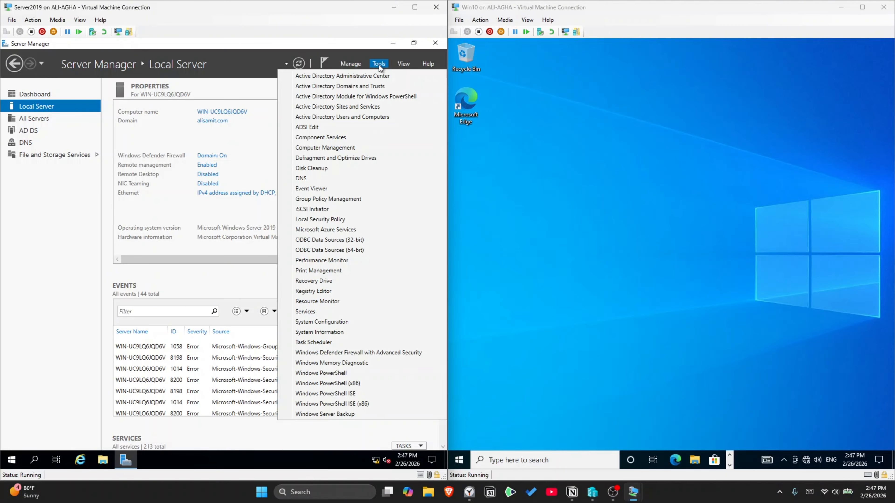
click(345, 120)
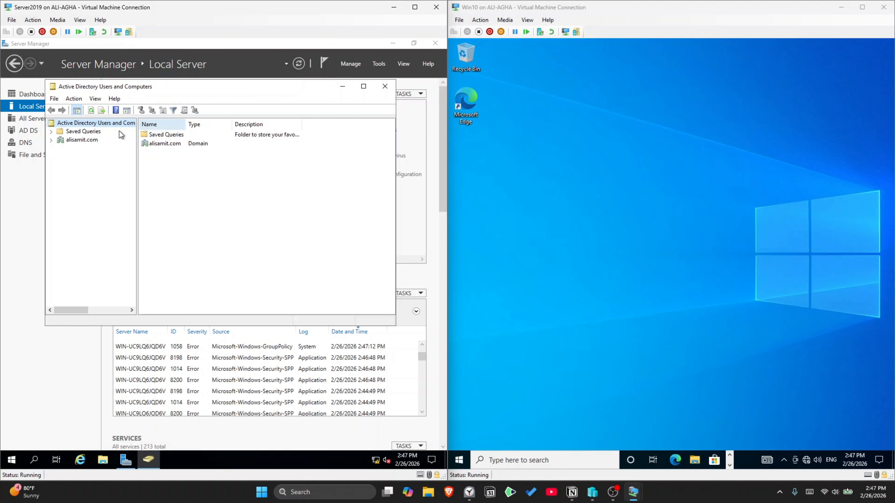
click(51, 139)
click(72, 192)
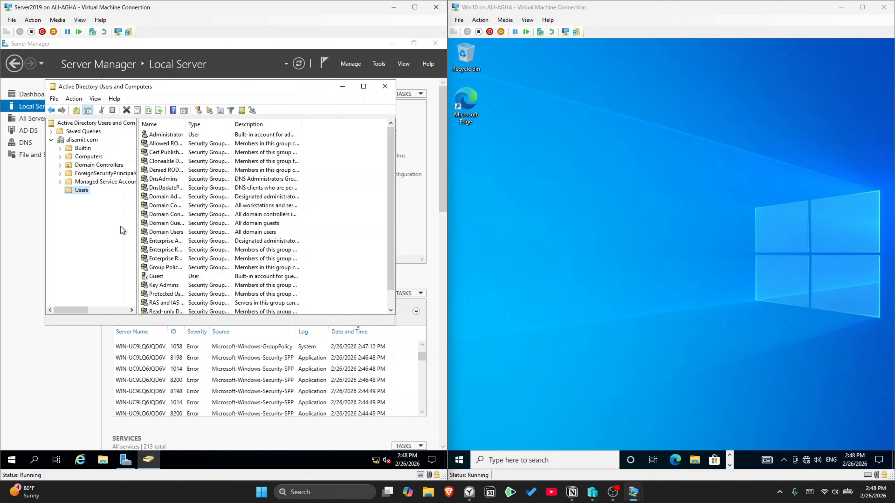
Step: Look through the context menus of the Users container and user list without choosing anything
right_click(78, 194)
mouse_move(104, 221)
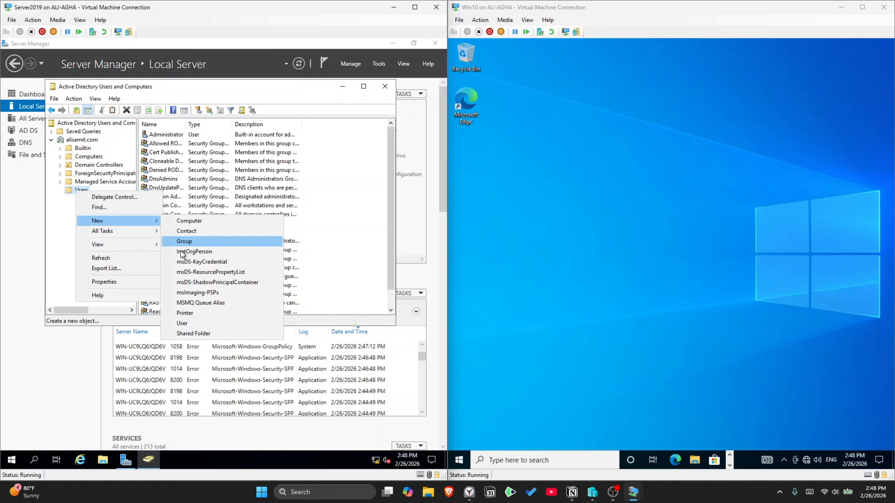
click(346, 180)
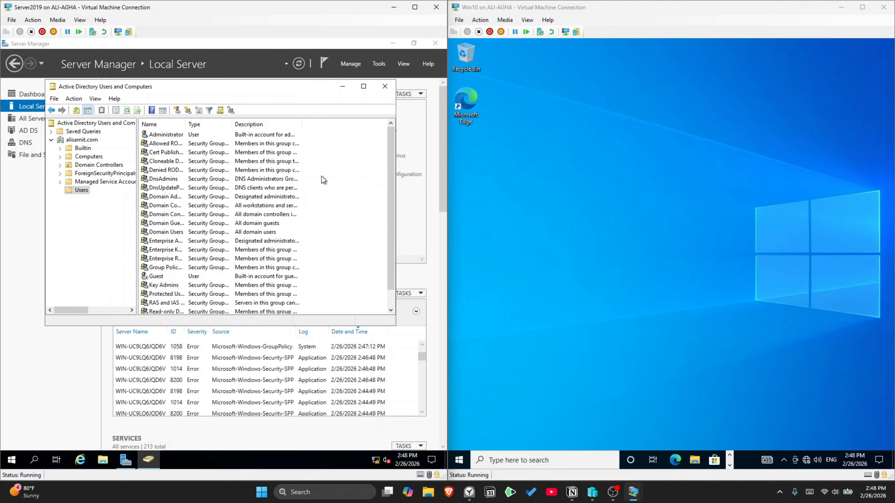
right_click(323, 177)
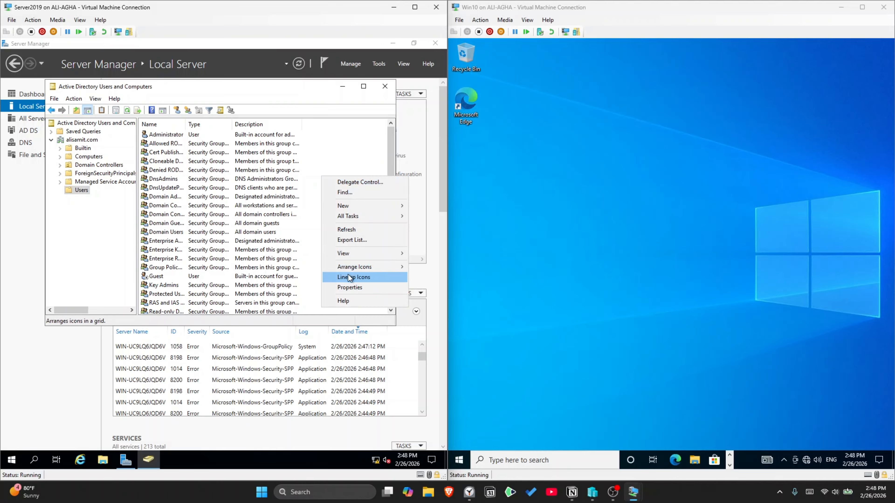
mouse_move(350, 207)
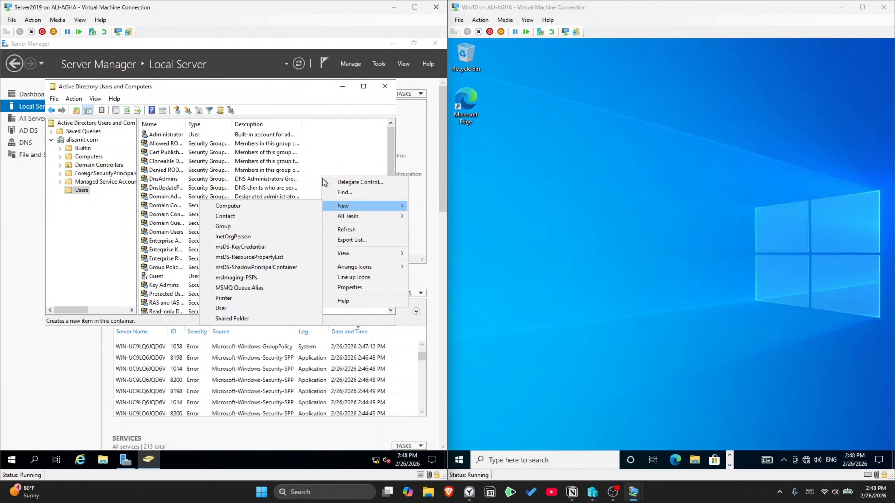
click(336, 129)
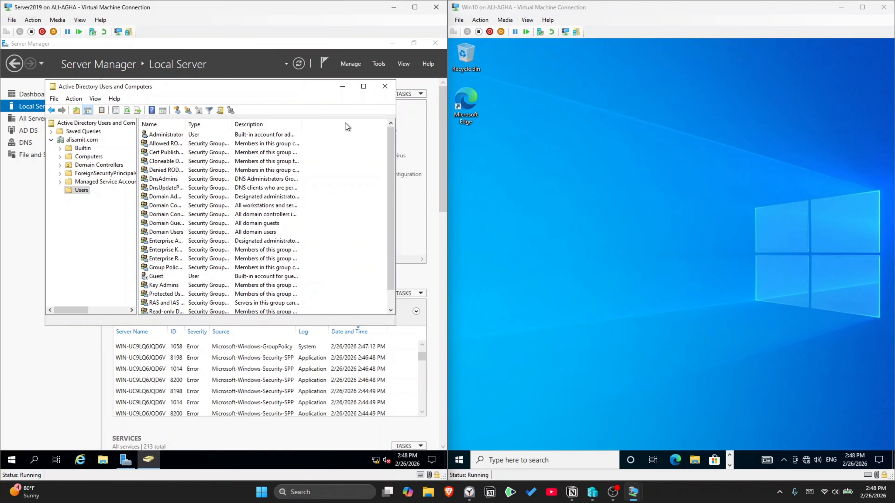
Step: Start a new domain user and enter the person's first name, last name and logon name
click(177, 111)
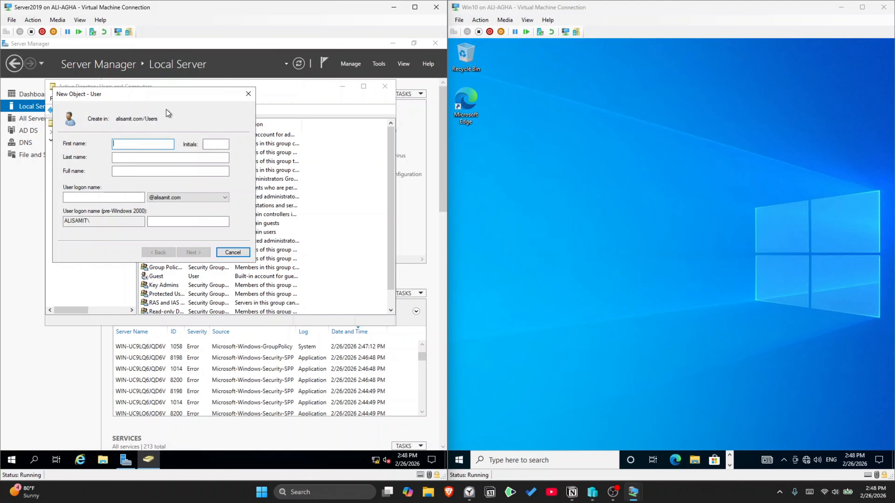
drag(137, 99, 224, 115)
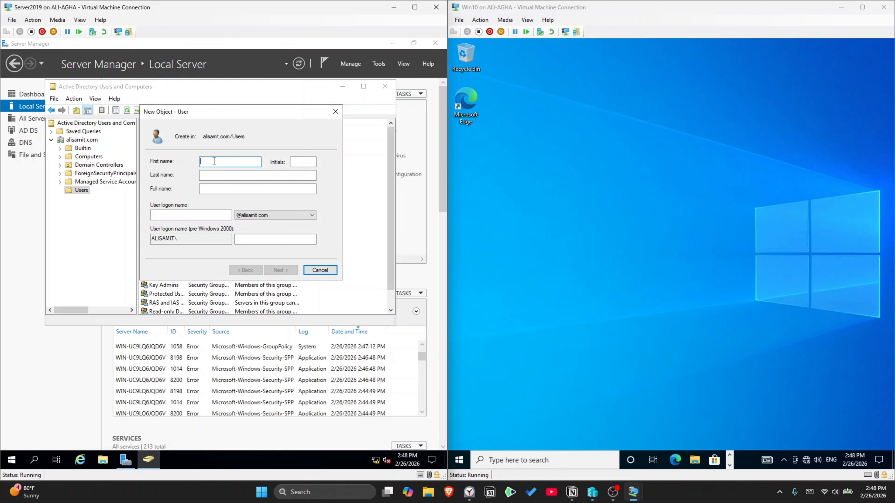
key(Tab)
key(Tab)
key(Tab)
key(Tab)
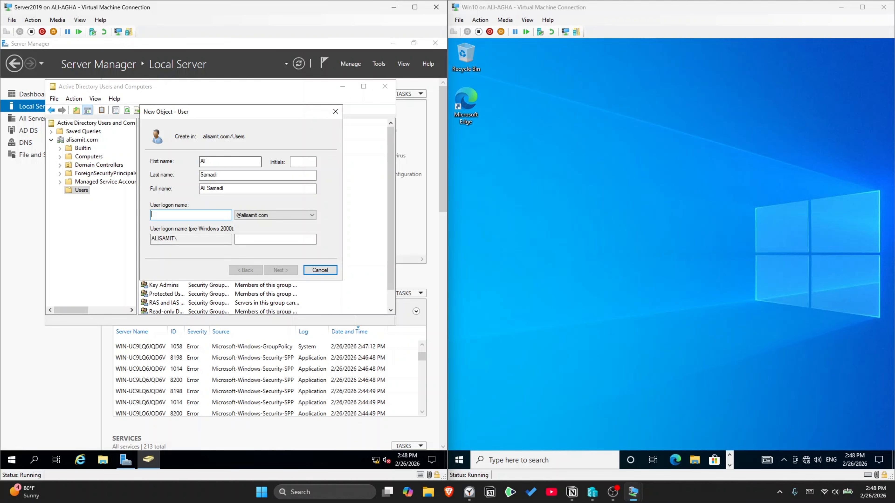
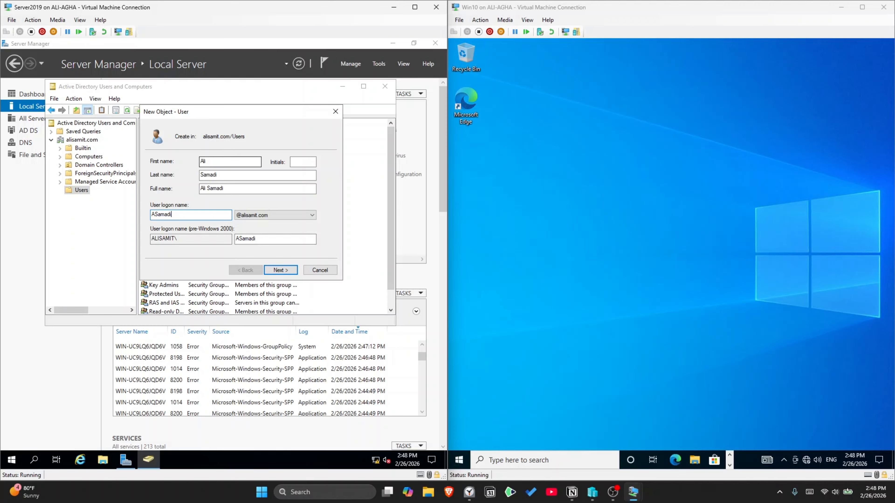
click(287, 270)
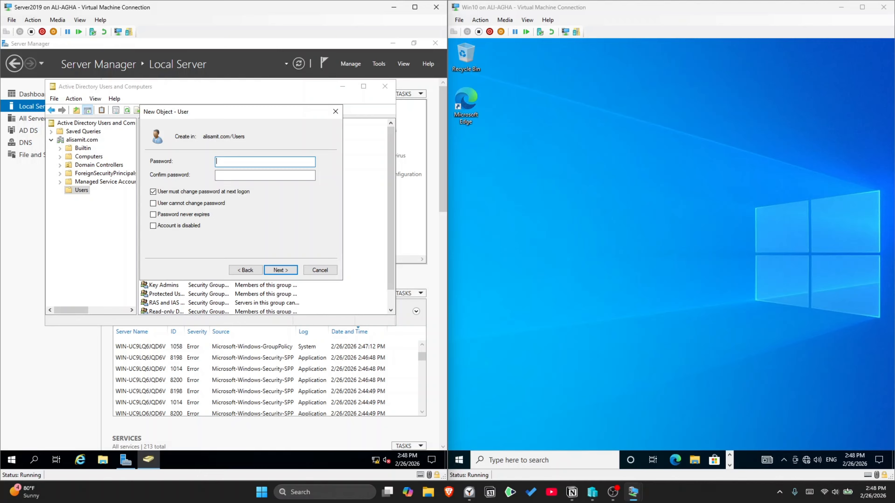
Step: Set and confirm the user's password, clear 'must change at next logon', and finish
text(P@ssw0rd)
key(Tab)
text(P@s)
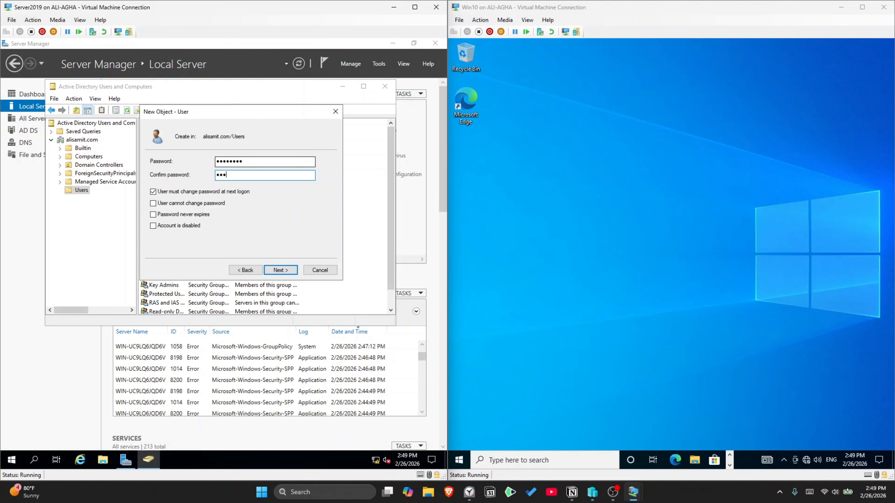
text(sw0rd)
click(169, 194)
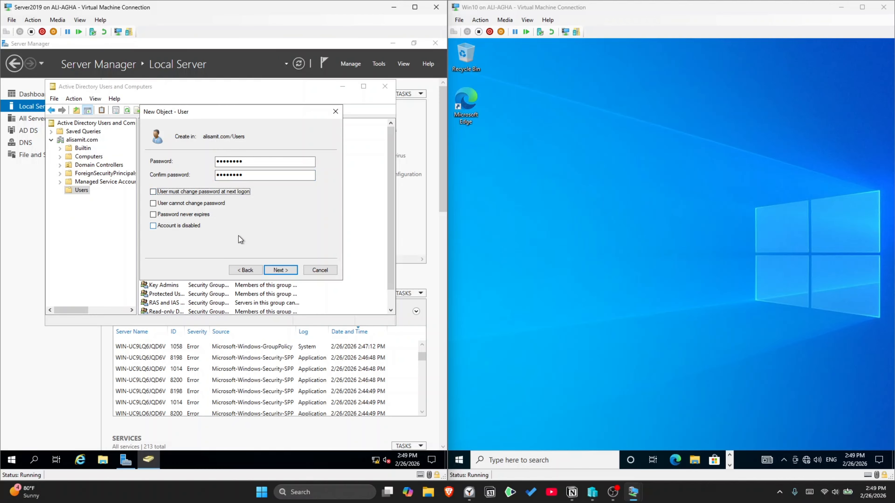
click(285, 271)
click(281, 270)
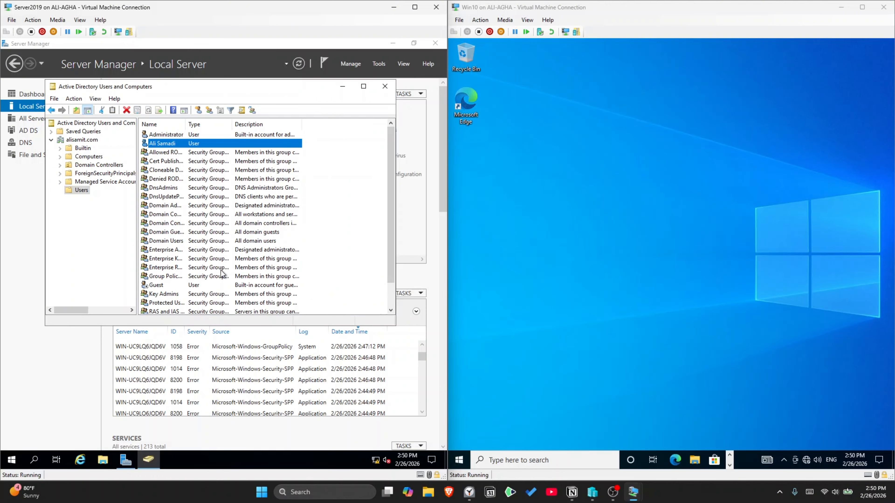
Step: Launch the Local Group Policy Editor with gpedit.msc after the search shortcut is denied access
click(35, 460)
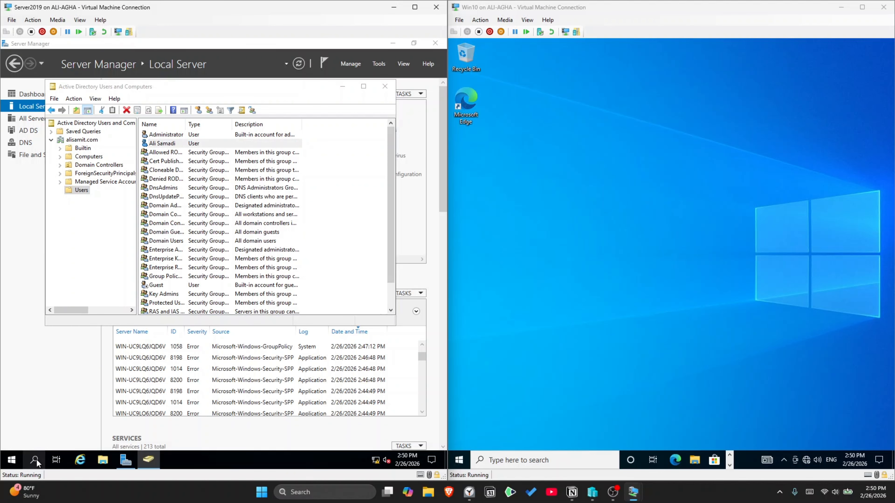
text(e)
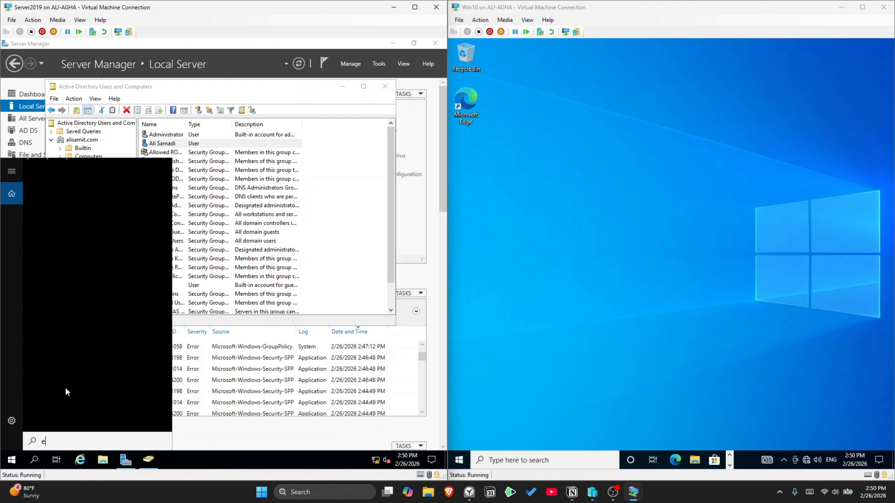
text(dit g)
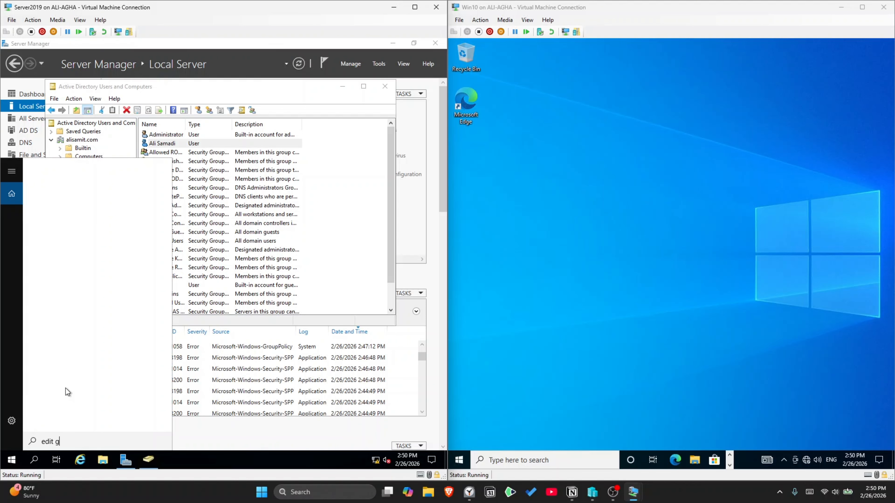
text(roup)
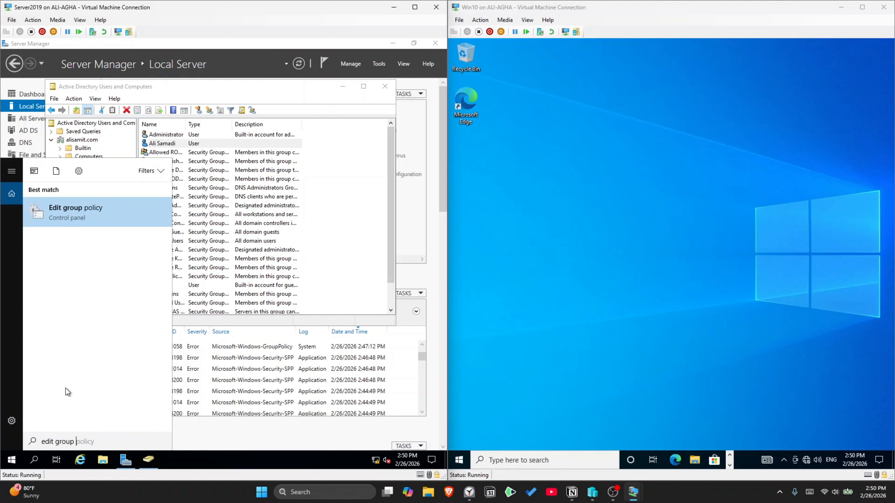
key(Return)
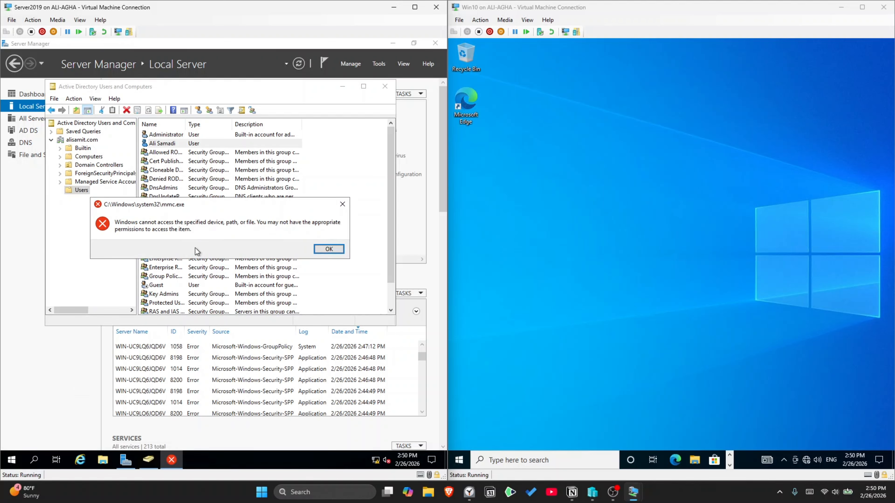
click(327, 249)
key(super+r)
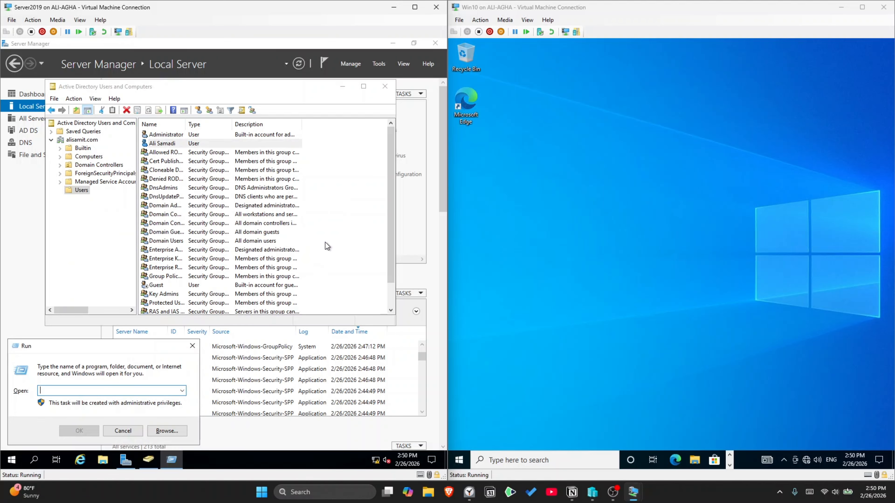
text(gpedit.msc)
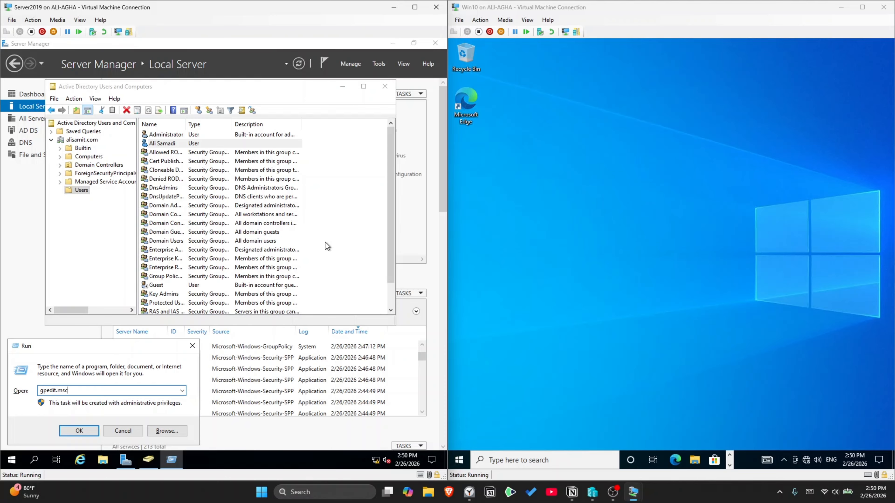
key(Return)
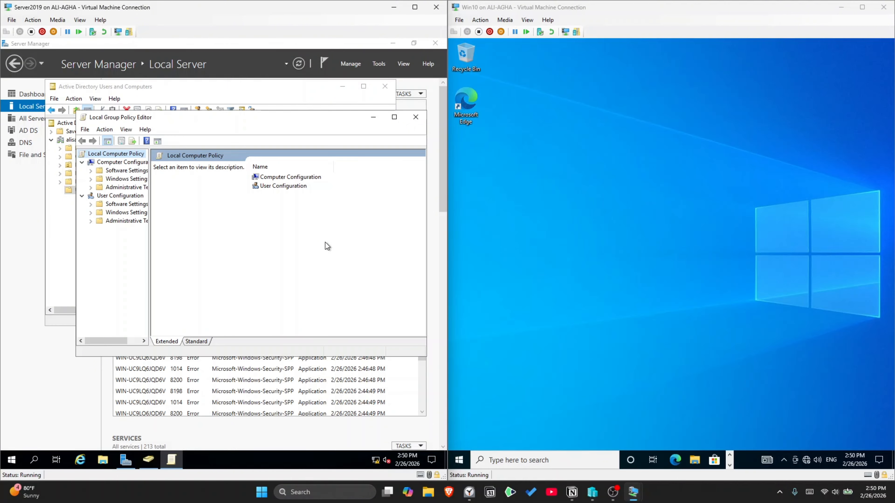
Step: Read the password complexity policy's explanation under Account Policies > Password Policy, then close both consoles
drag(149, 247, 195, 247)
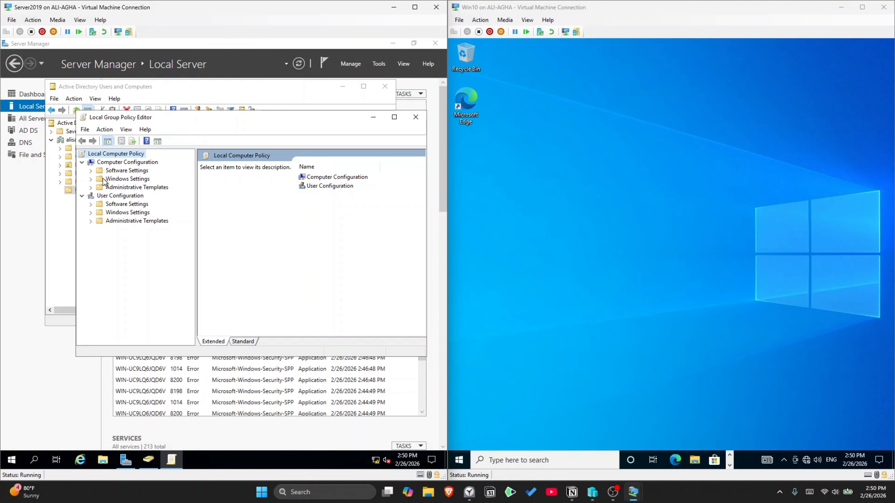
click(90, 179)
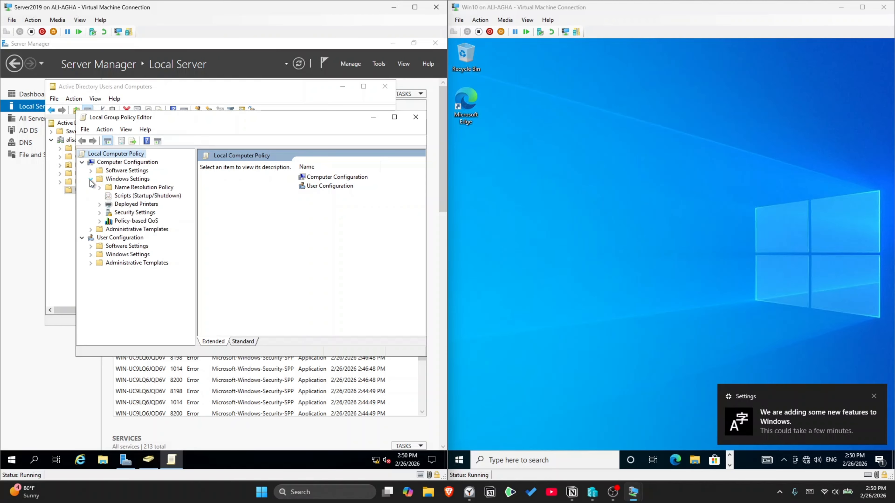
click(99, 212)
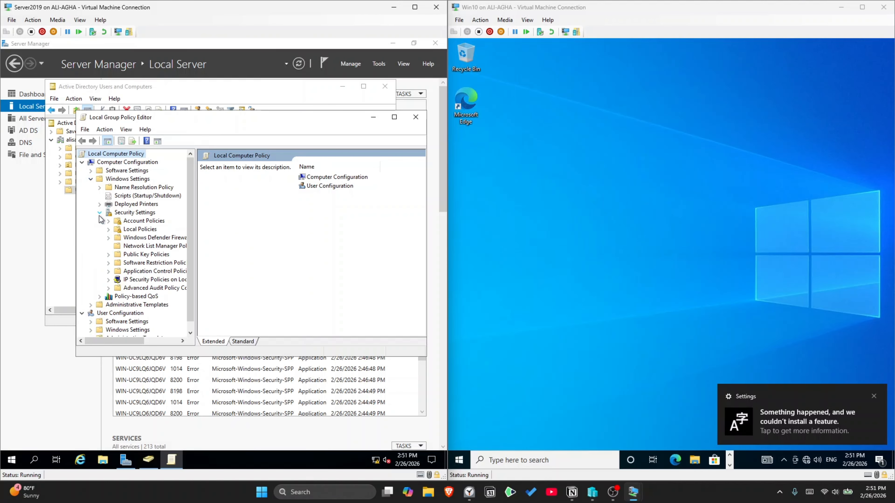
click(109, 222)
click(131, 228)
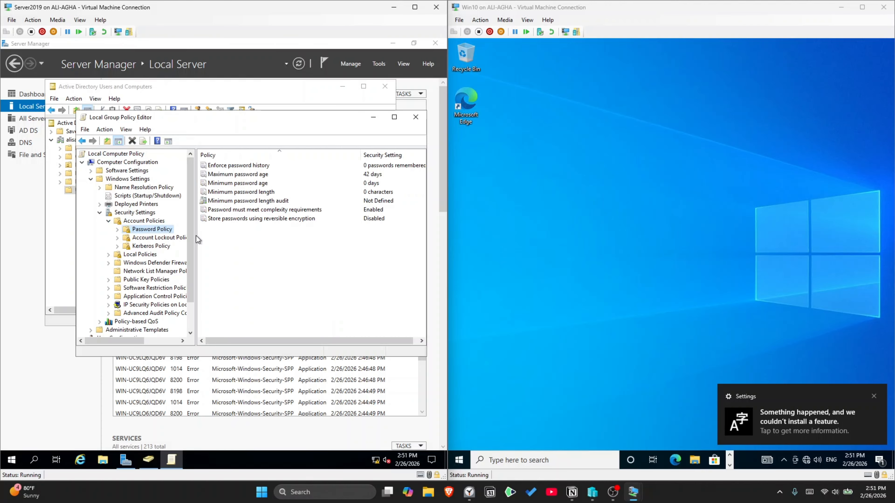
double_click(240, 210)
click(222, 137)
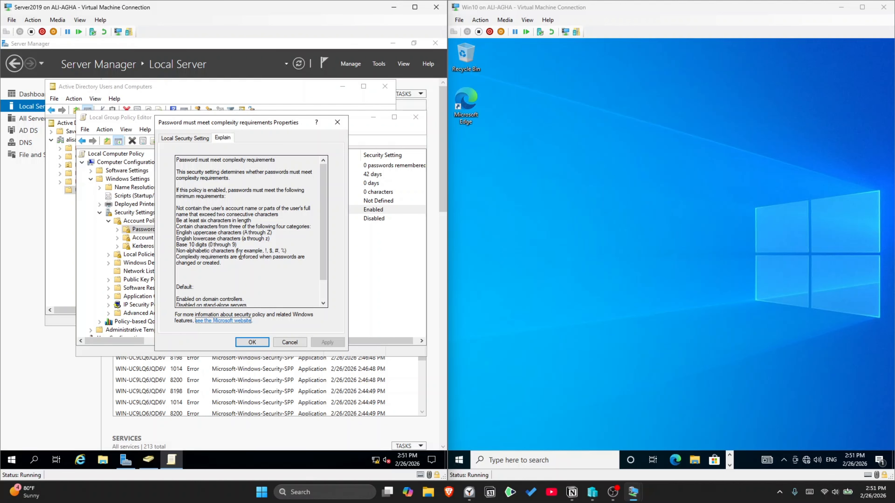
click(252, 342)
click(415, 117)
click(385, 86)
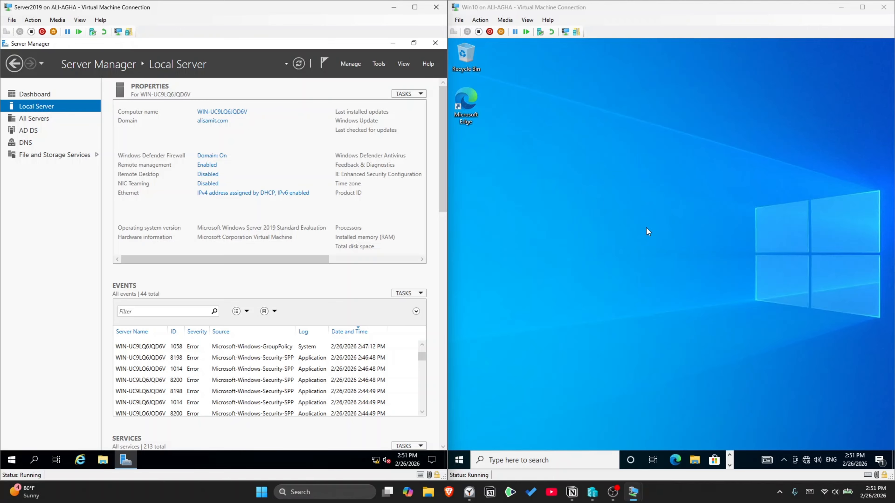
Step: Open the Win10 Ethernet adapter's IPv4 properties from the network adapter list
right_click(806, 459)
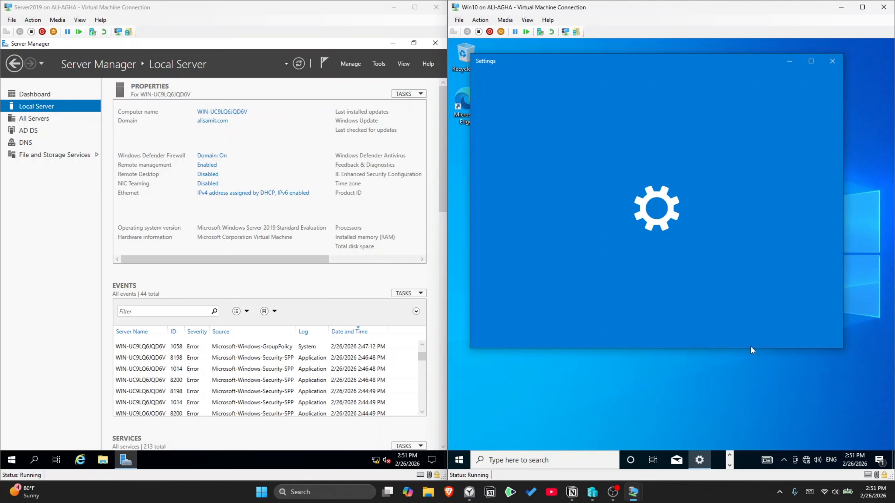
scroll(668, 225, down, 5)
click(669, 248)
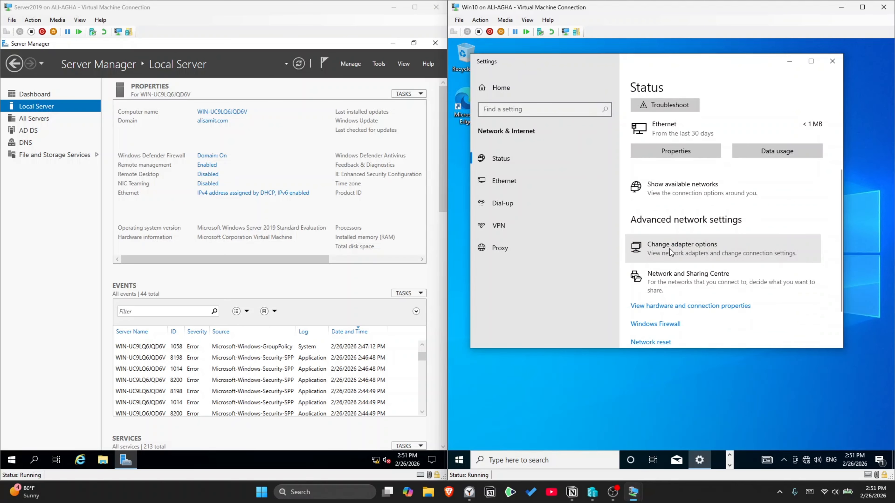
right_click(533, 168)
click(574, 256)
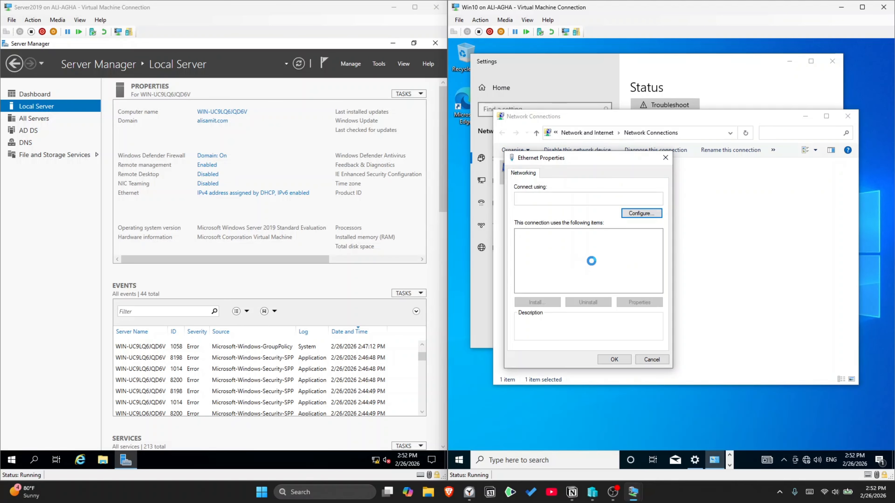
double_click(600, 257)
Step: Assign static IP 192.168.1.11 with gateway 192.168.1.1 and preferred DNS 192.168.1.10
click(548, 263)
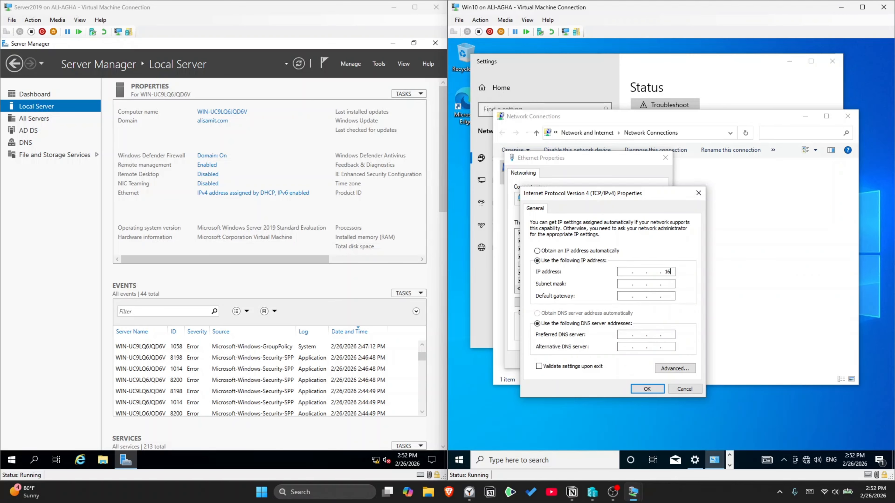
text(192.168.1.11)
key(Tab)
key(Tab)
text(192.168)
click(625, 334)
text(192 . 168 . 1 . 10)
click(638, 389)
click(615, 361)
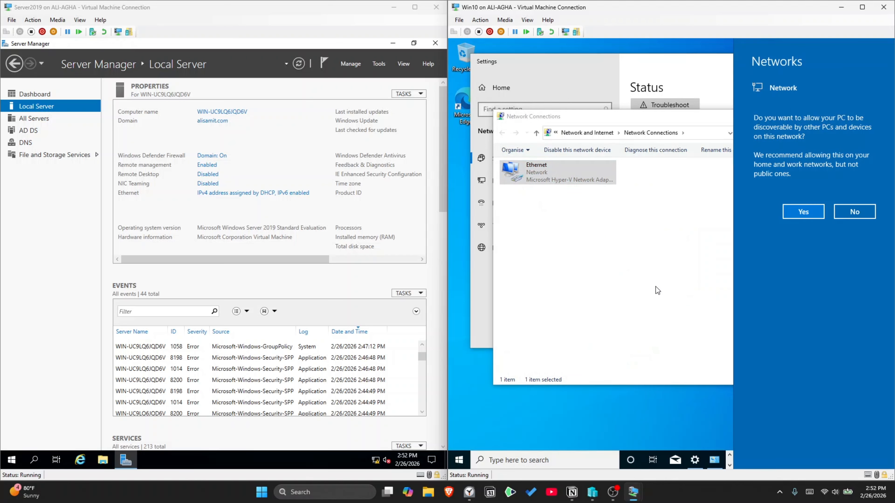
Step: Make the PC discoverable on this network and close the network windows
click(800, 213)
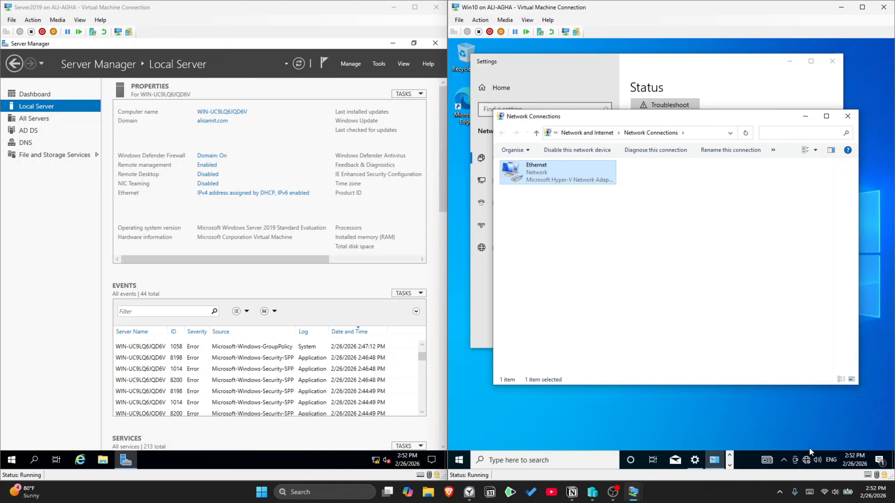
click(847, 116)
key(alt+F4)
Step: Open cmd from the Run box and ping 192.168.1.10
key(super+r)
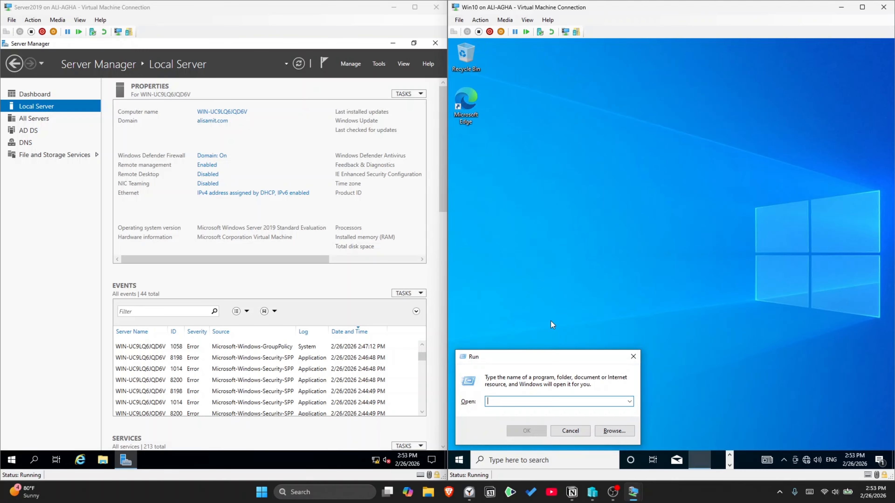
text(cmd)
key(Return)
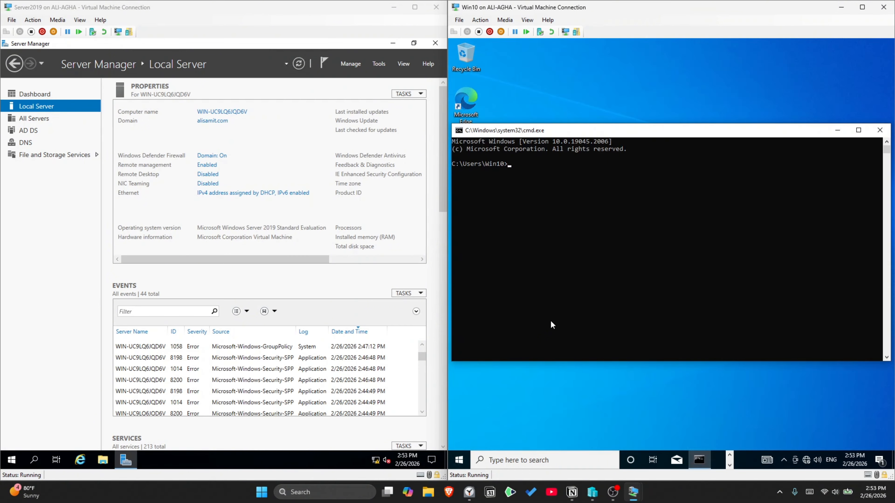
text(ping 192.168.1.10)
key(Return)
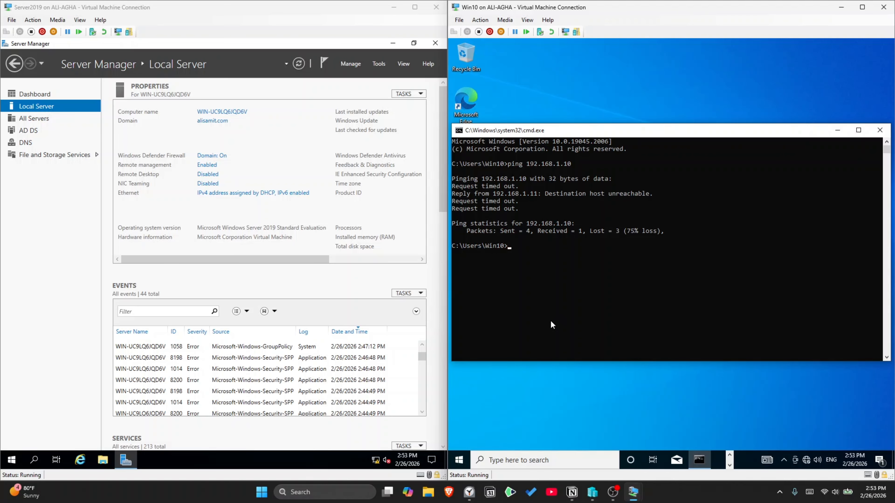
Step: Recheck and confirm the Win10 adapter's static IPv4 settings (192.168.1.11, DNS 192.168.1.10)
right_click(807, 460)
click(807, 453)
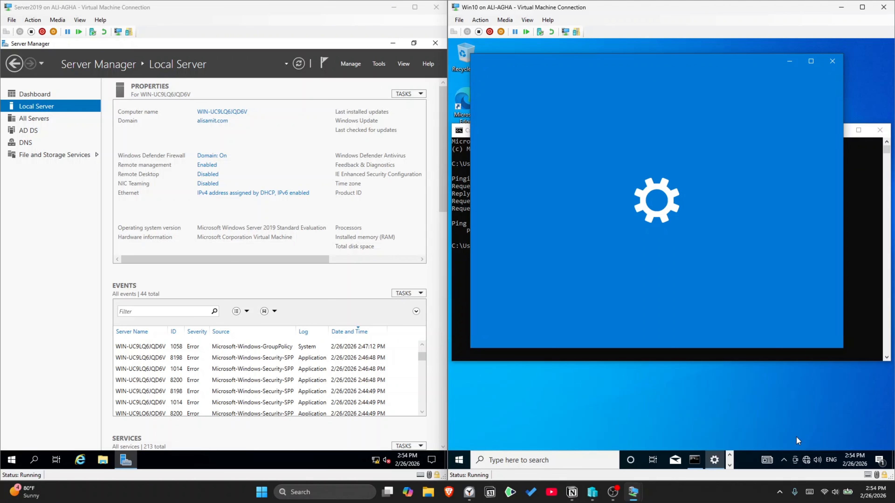
scroll(685, 251, down, 2)
scroll(685, 248, down, 3)
click(690, 200)
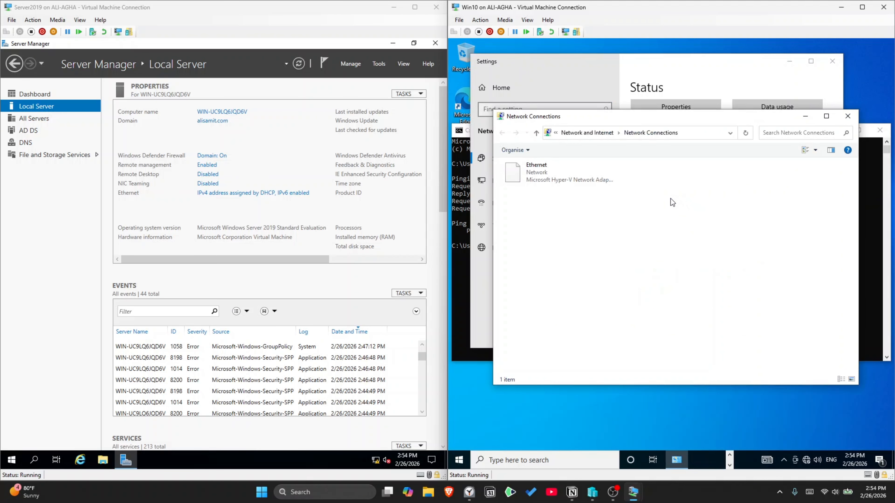
right_click(539, 174)
click(571, 260)
double_click(608, 256)
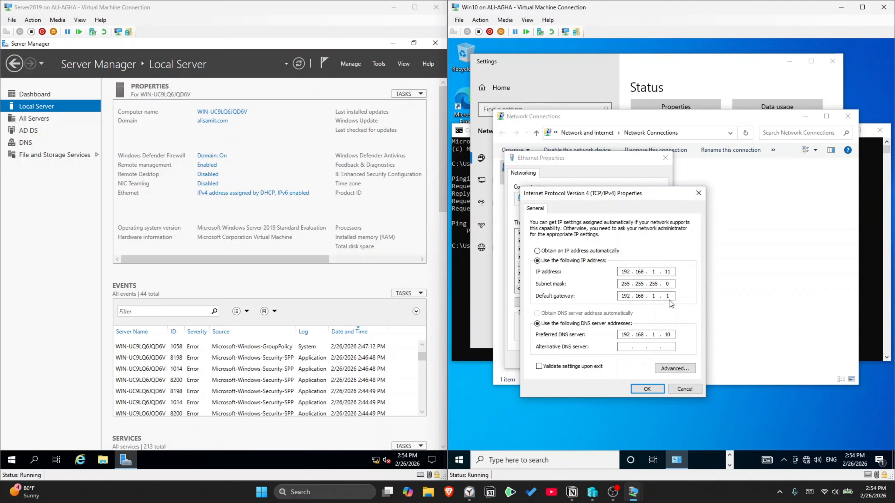
click(647, 388)
Step: Open the server Ethernet adapter's IPv4 properties
click(274, 194)
right_click(67, 172)
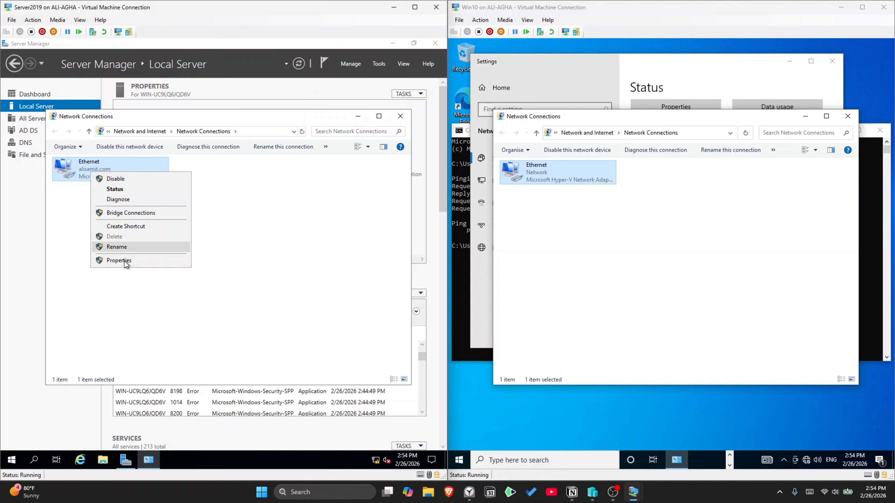
click(124, 260)
double_click(148, 254)
Step: Give the server static IP 192.168.1.10, mask 255.255.255.0, gateway 192.168.1.1, and an 8.8.x alternate DNS
click(146, 256)
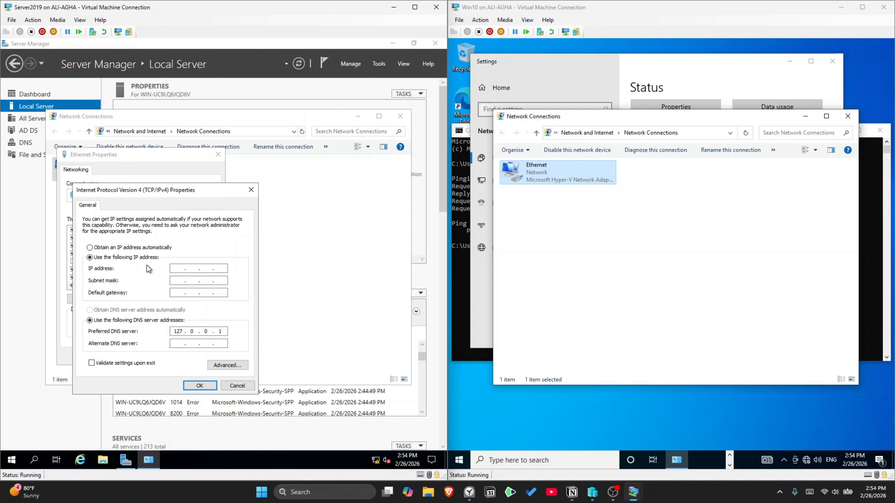
click(181, 268)
text(192 . 168 . 1 . 10)
key(Tab)
key(Tab)
text(192 . 168 . 1)
click(177, 342)
text(8.8.)
click(199, 385)
click(167, 358)
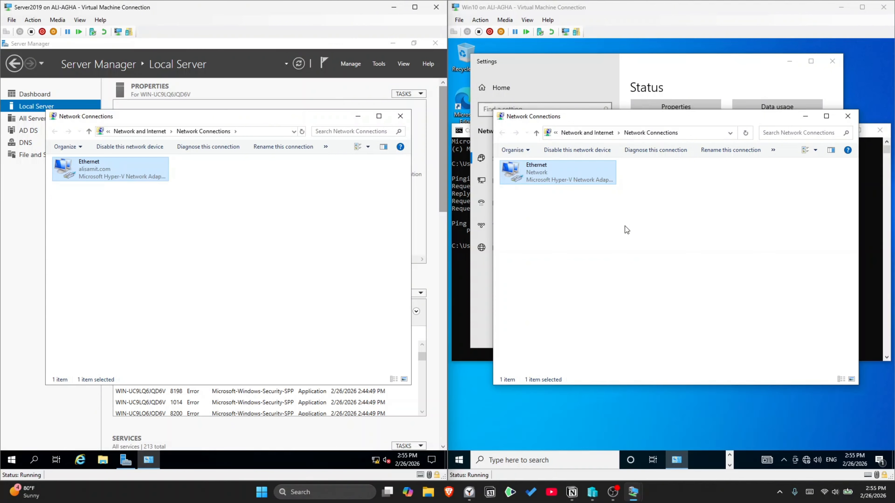
Step: From a Win10 command prompt, ping the server at 192.168.1.10
click(636, 312)
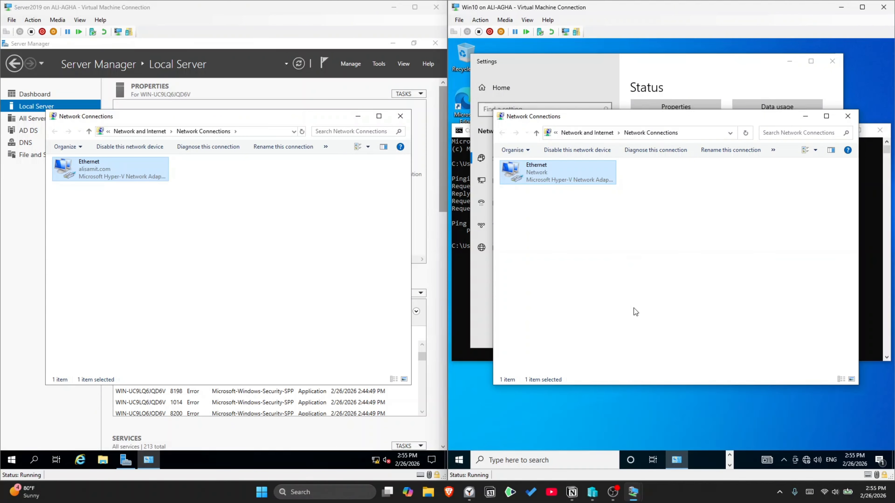
key(super+r)
key(Return)
text(ping)
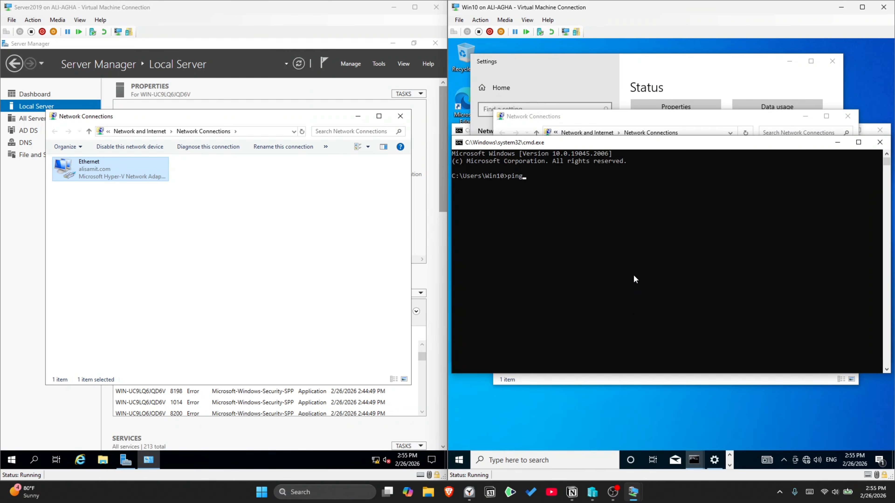
text( 192.168.1.10)
key(Return)
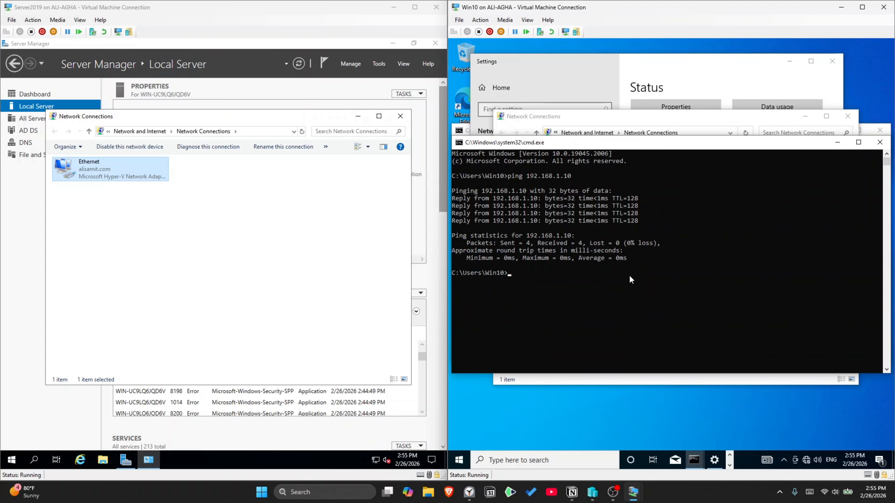
Step: From a server command prompt, ping Win10 at 192.168.1.11
click(249, 248)
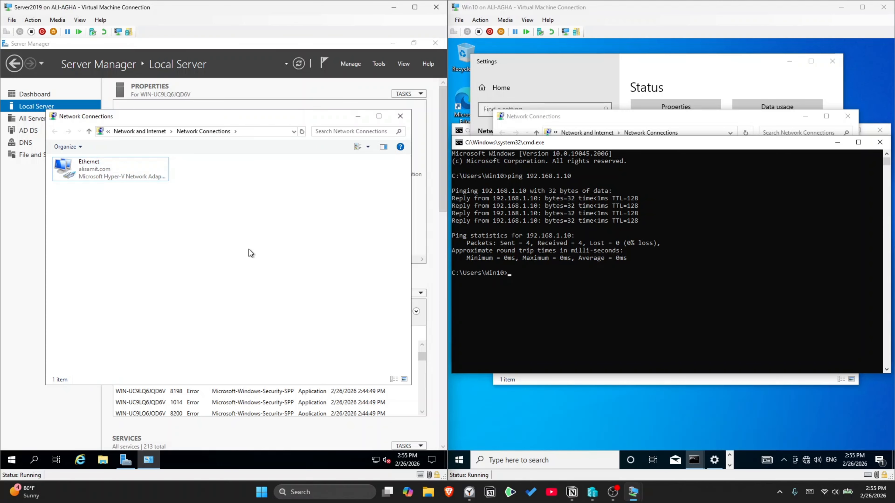
key(super+r)
text(cmd)
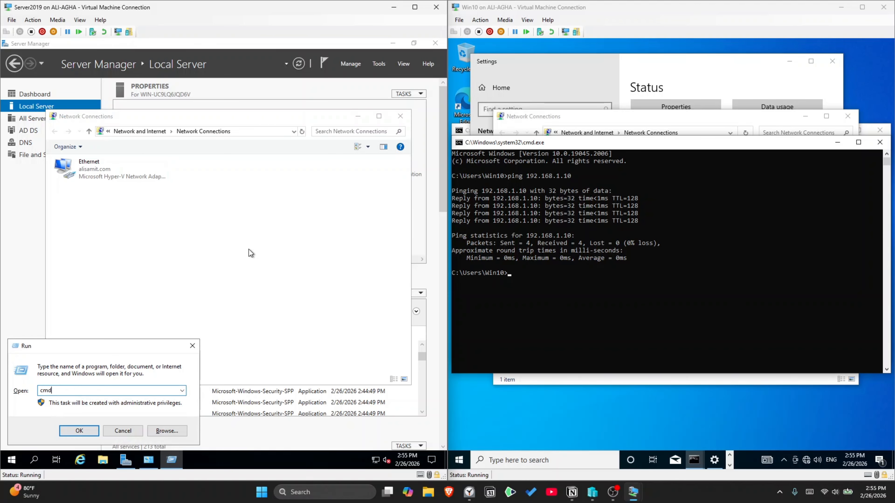
key(Return)
text(ping 192.168.1.11)
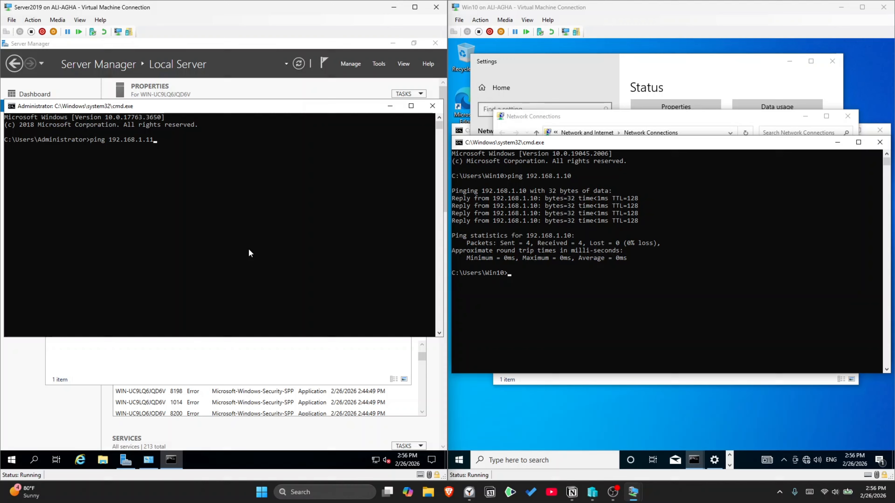
key(Return)
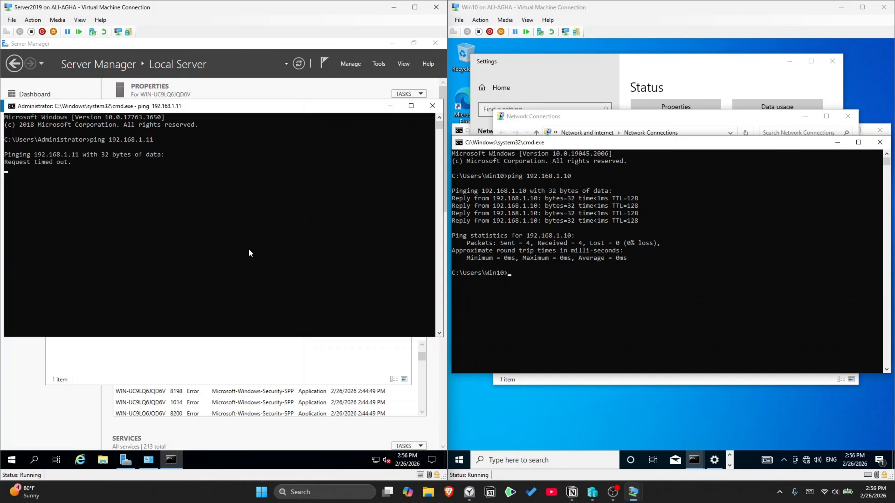
Step: Close the Win10 command prompt and bring up Windows search
click(517, 273)
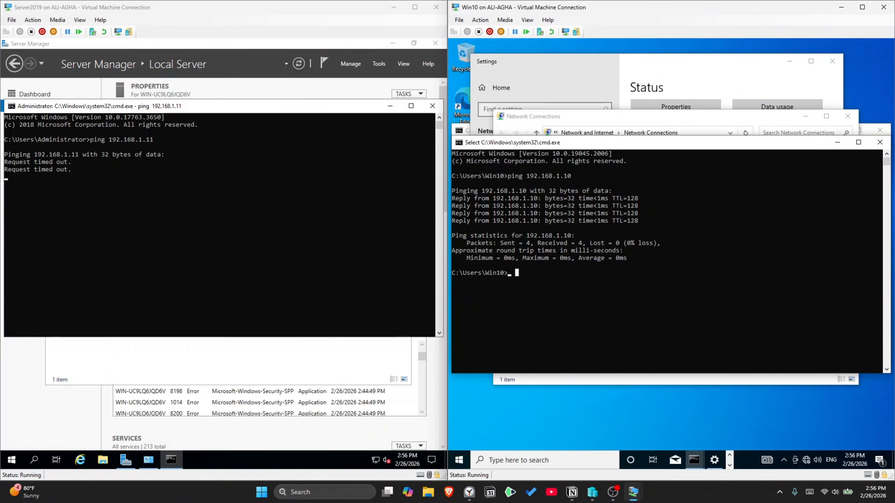
click(535, 273)
click(880, 142)
click(521, 458)
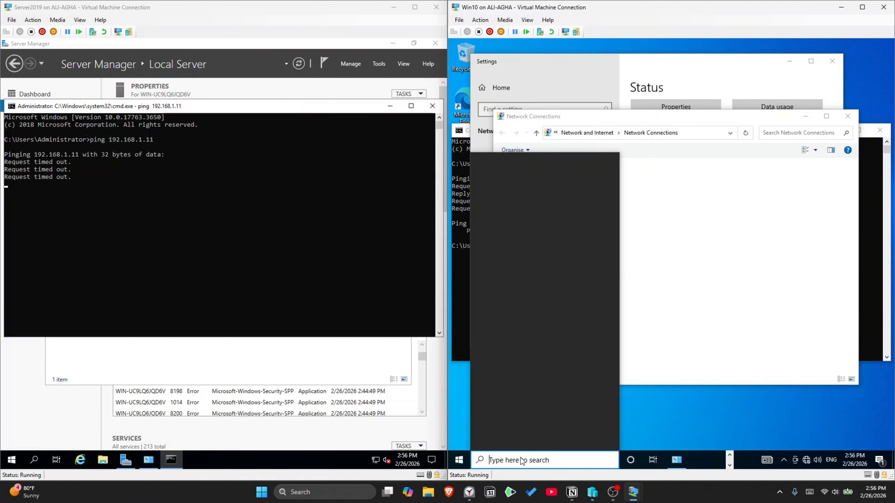
Step: In an elevated PowerShell, enable the 'File and Printer sharing' firewall group with Set-NetFirewallRule
text(power)
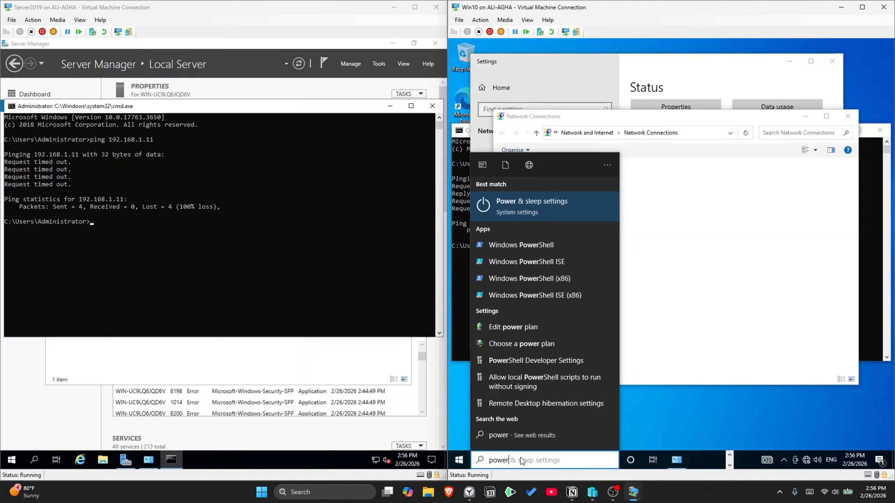
right_click(532, 246)
click(552, 253)
click(652, 302)
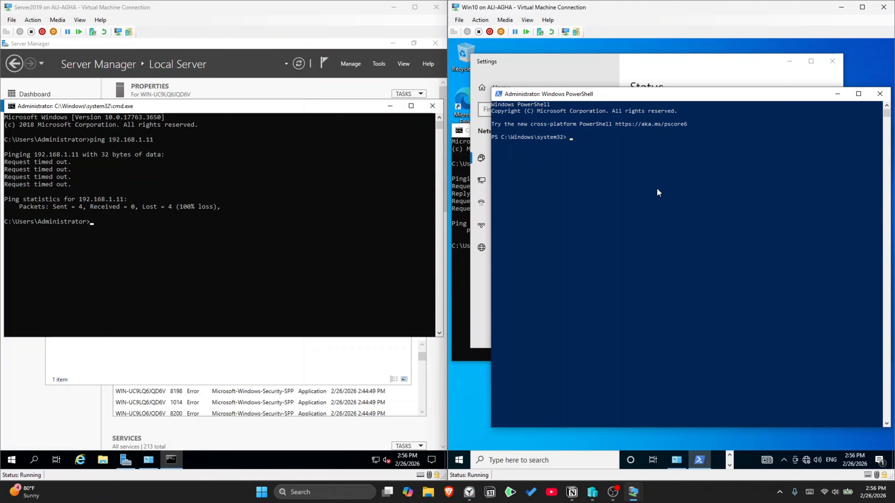
text(set-netfirewallrule)
key(BackSpace)
text(-display)
key(Tab)
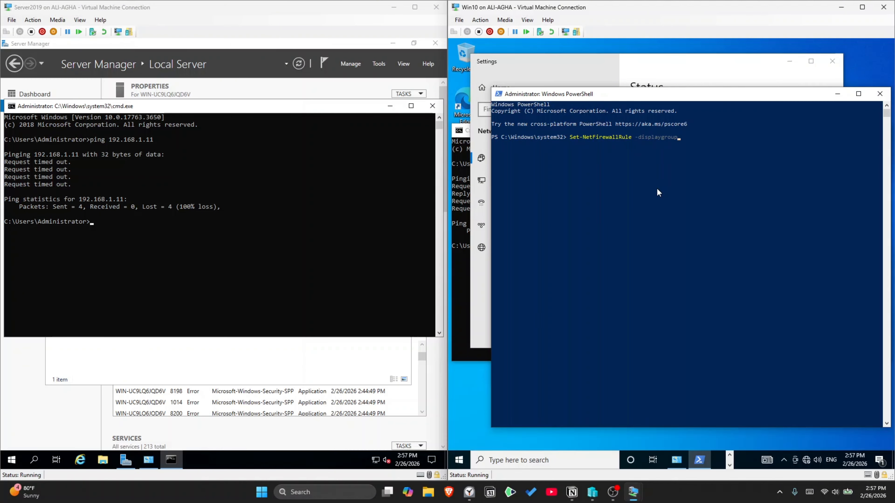
text("File and Printer sharing" -Enabled True)
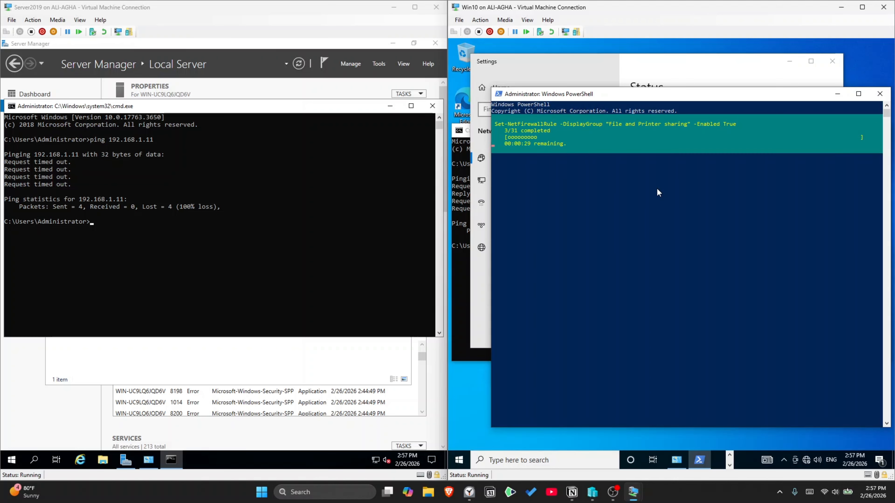
Step: Rerun the server's ping to 192.168.1.11
click(139, 240)
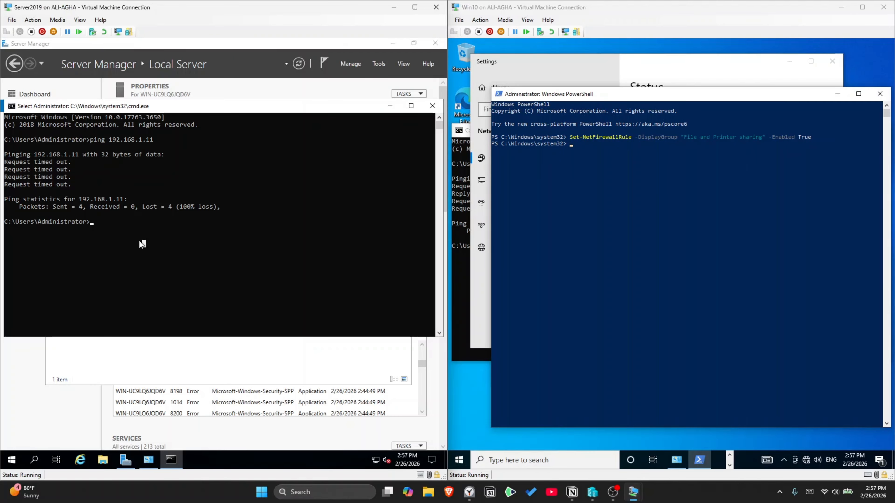
key(Up)
key(Return)
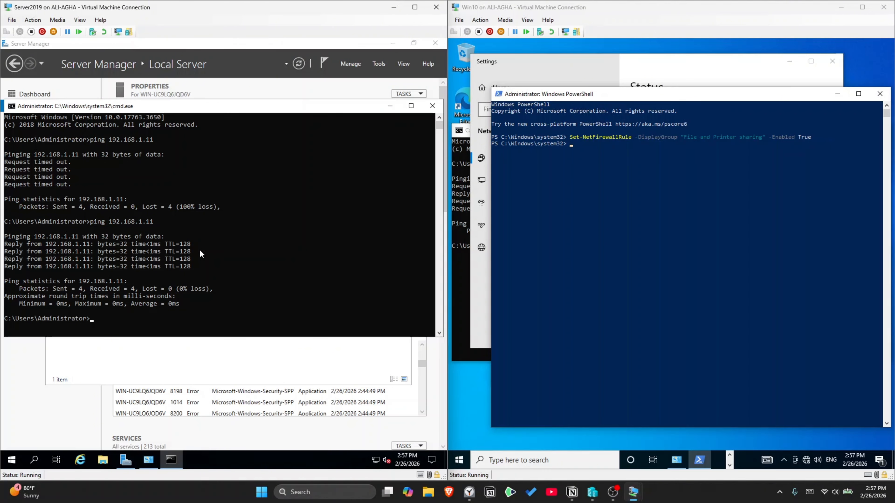
Step: Ping 8.8.8.8 from Win10 to test internet access, then close PowerShell
click(580, 157)
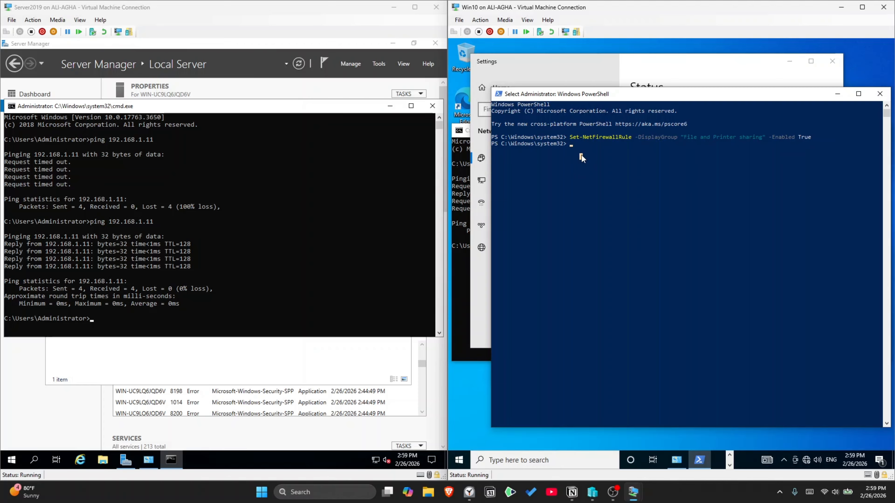
text(ping 8.8.8.8)
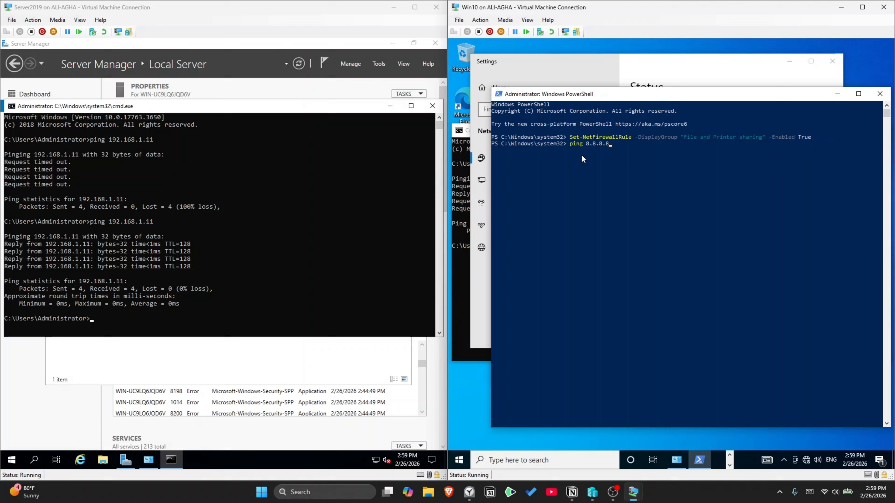
key(Return)
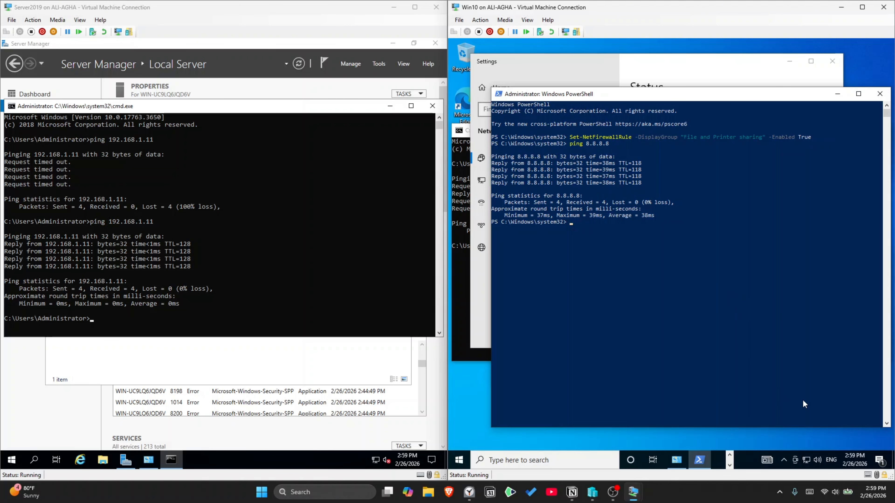
click(879, 93)
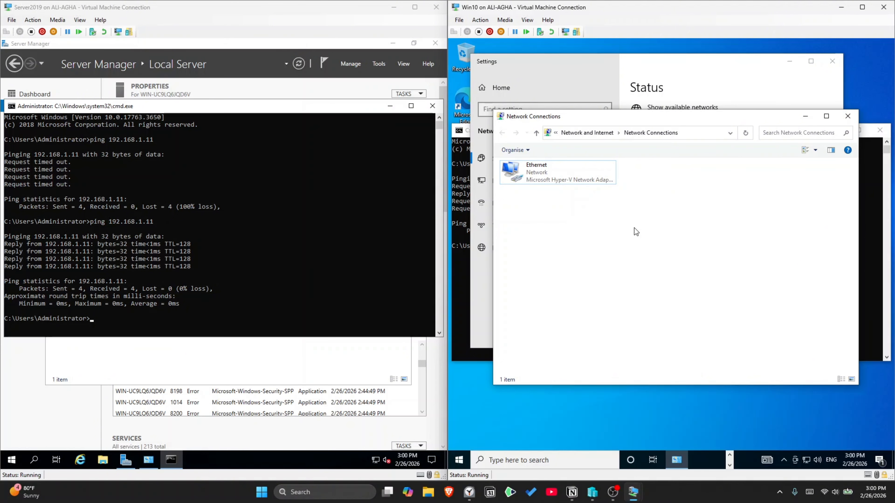
Step: Close the Win10 Network Connections, Settings and command prompt windows
click(847, 116)
click(832, 61)
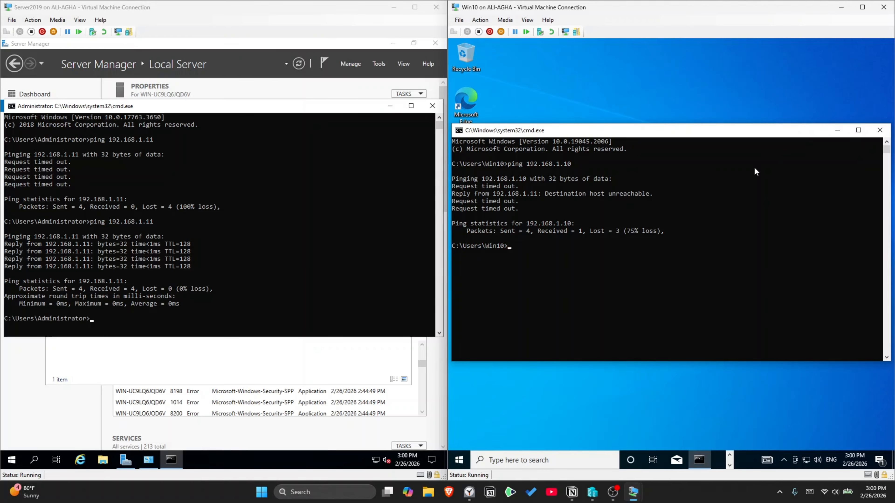
click(880, 130)
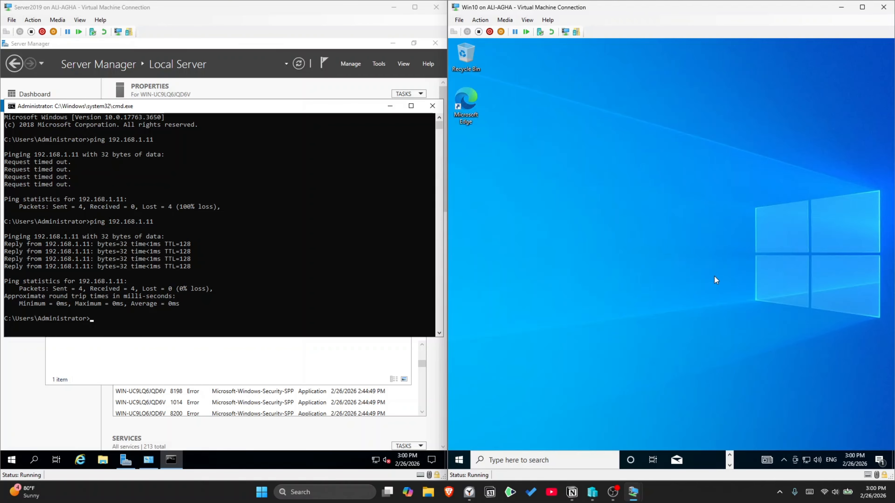
Step: Open System > About and the advanced Rename this PC settings
key(super+i)
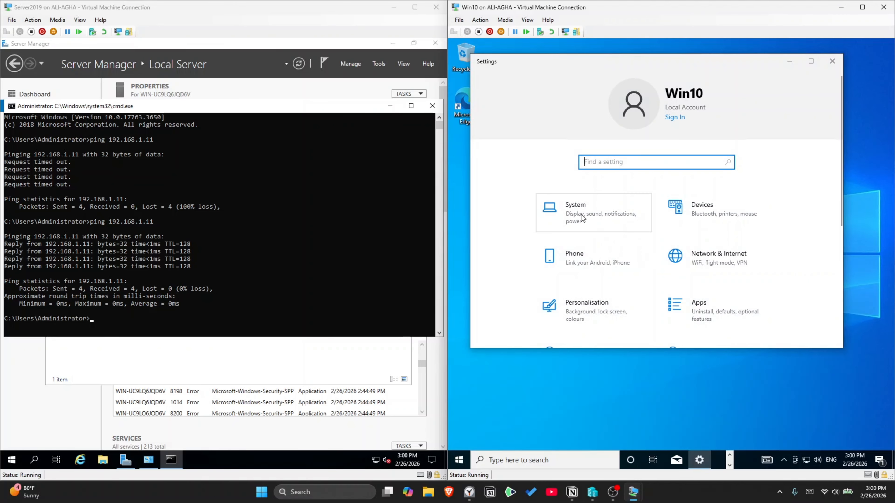
click(567, 206)
scroll(561, 203, down, 3)
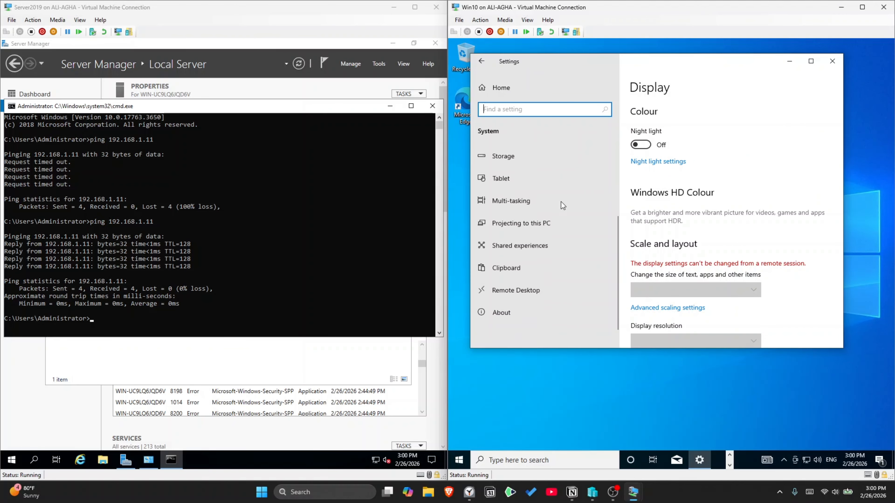
click(514, 305)
scroll(667, 262, down, 8)
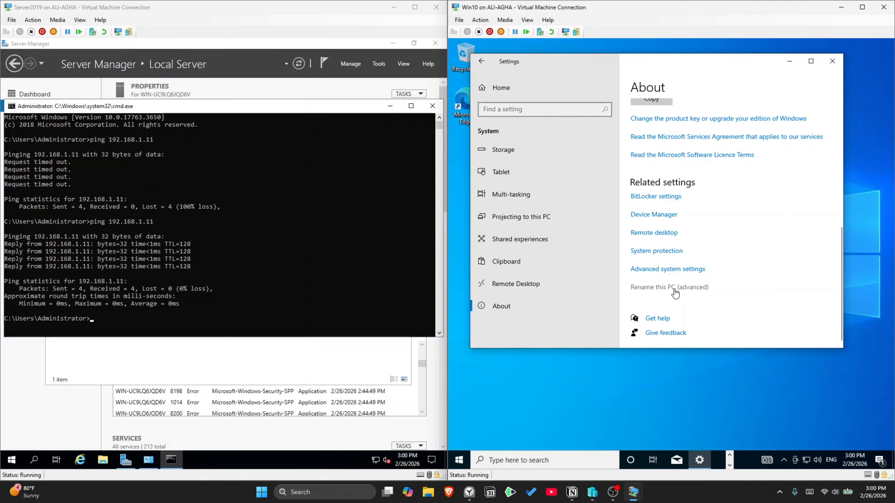
click(667, 288)
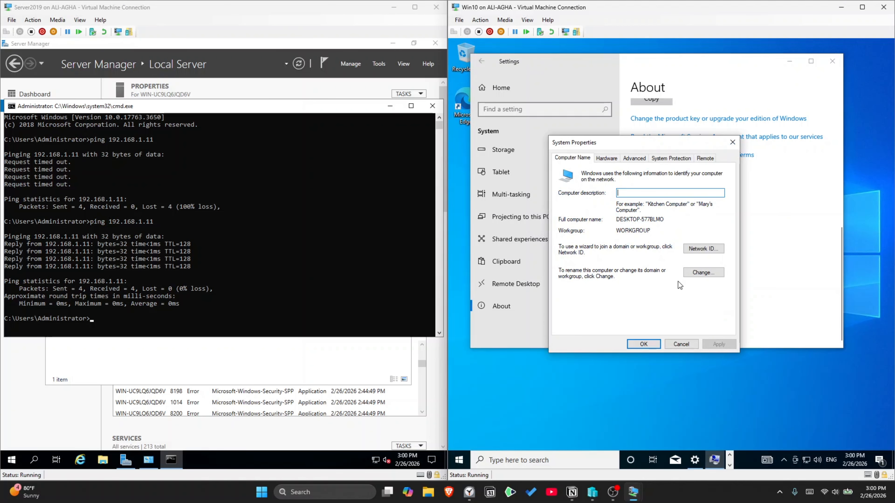
Step: Join the PC to the alisamit.com domain using the domain administrator credentials
click(701, 273)
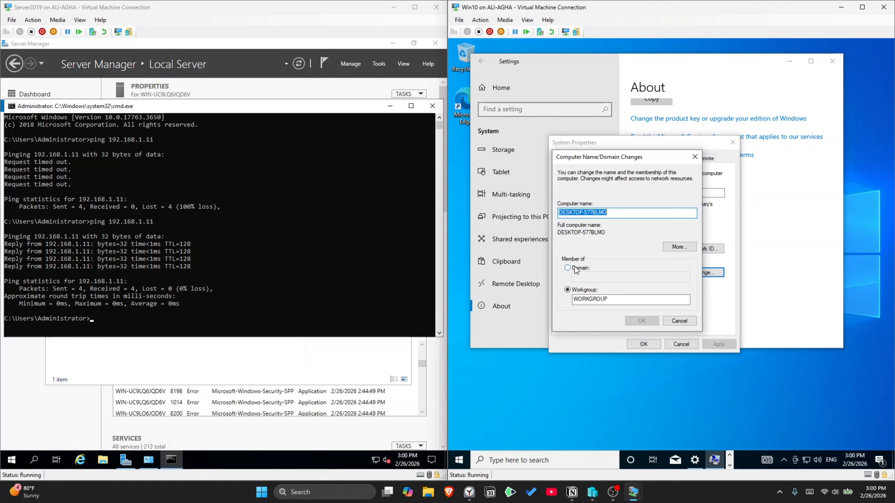
click(567, 267)
click(584, 278)
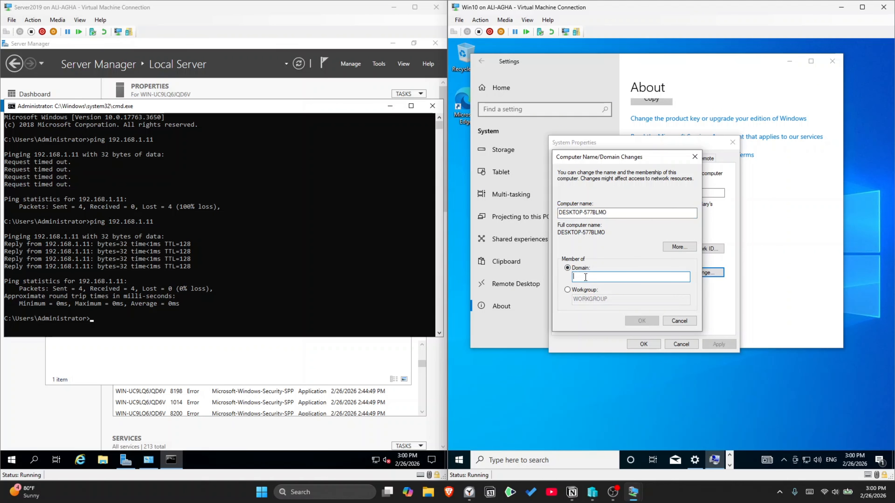
text(alisami.com)
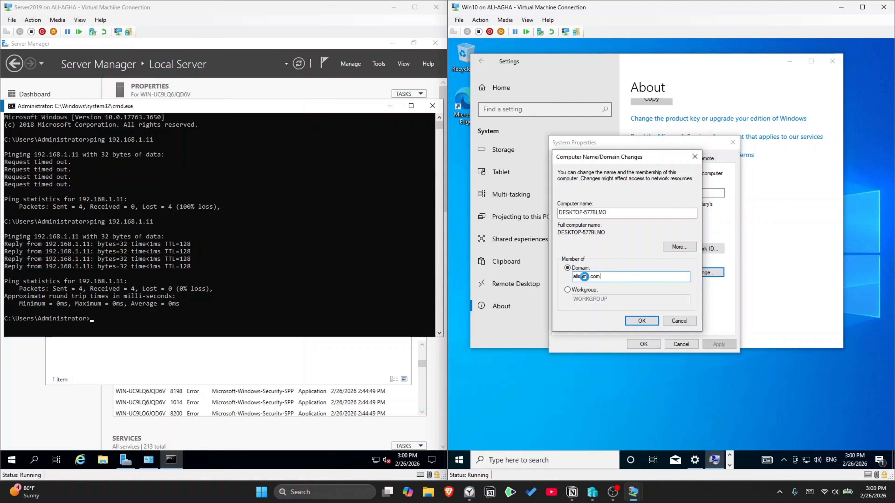
key(Return)
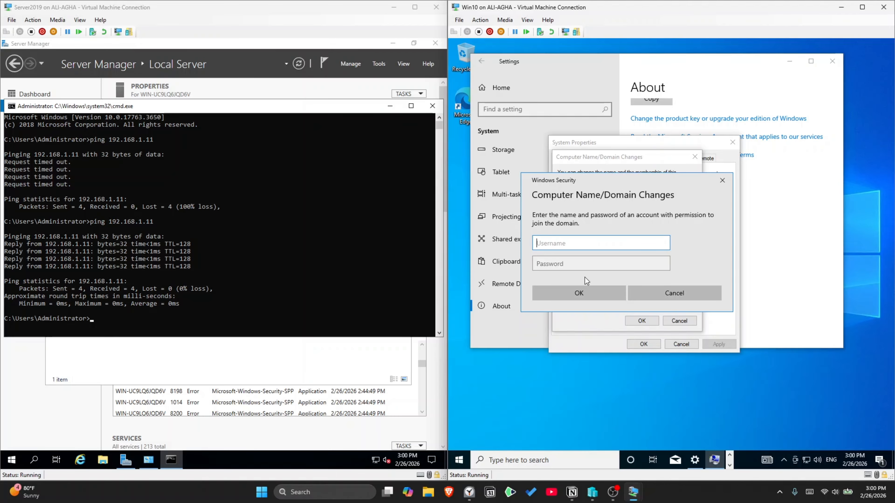
text(administrator)
key(Tab)
text(•••••)
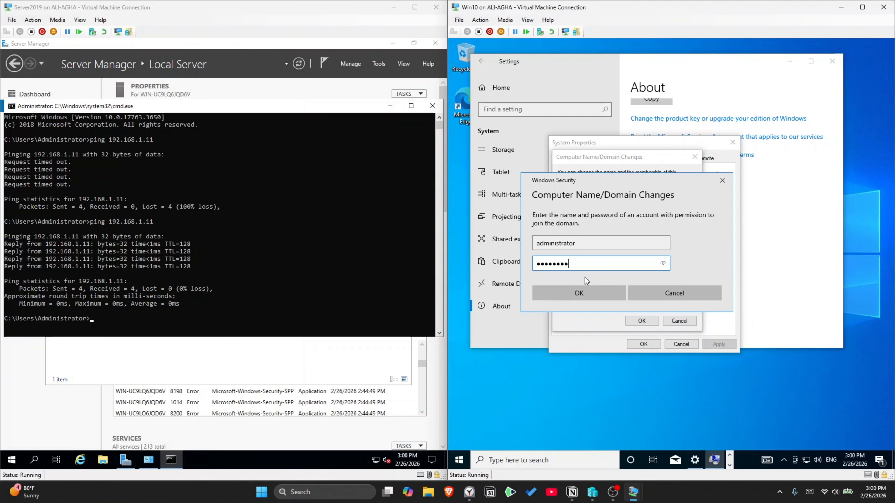
text(•••)
key(Return)
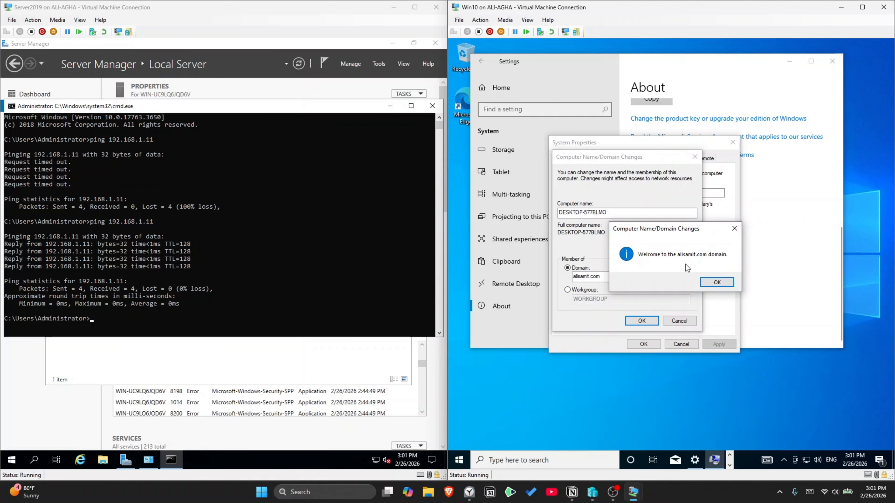
click(722, 282)
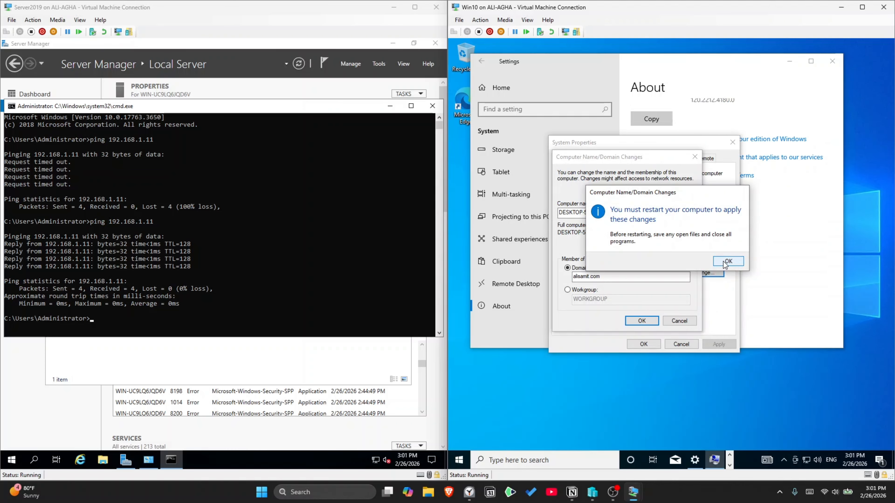
click(726, 261)
Step: Rename the computer to Win10, authorise with admin credentials, and restart now
click(705, 273)
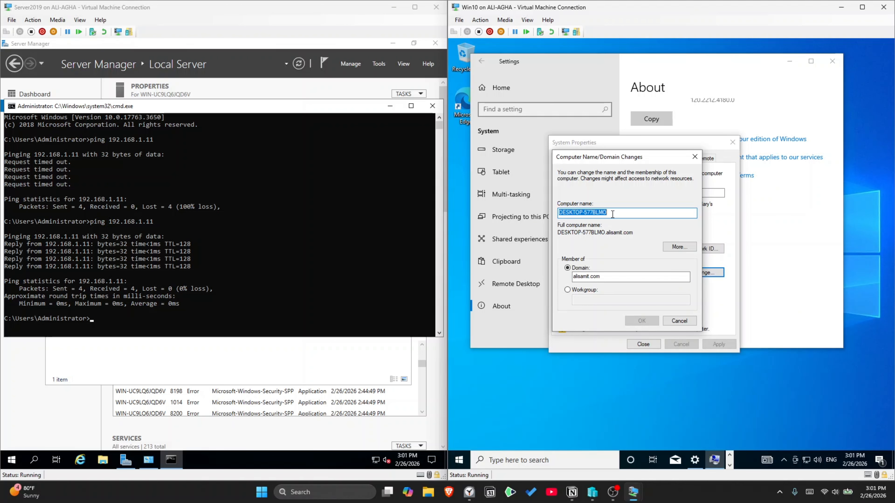
text(Win10)
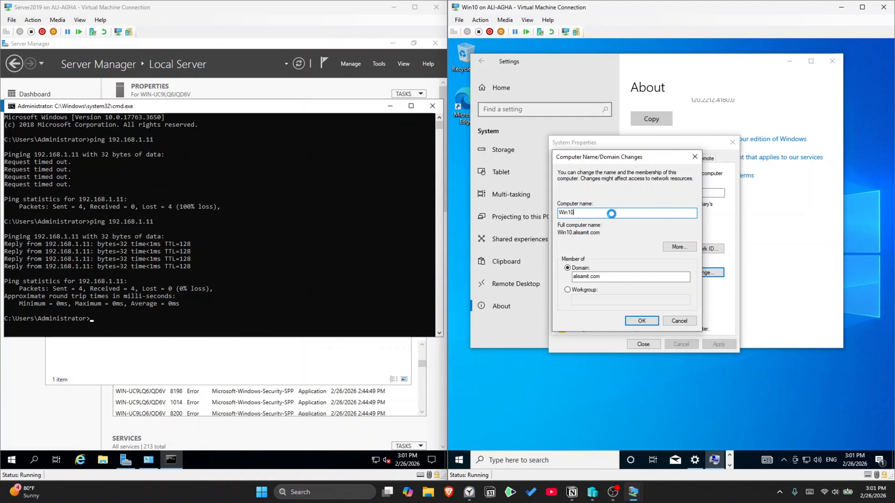
text(administrator)
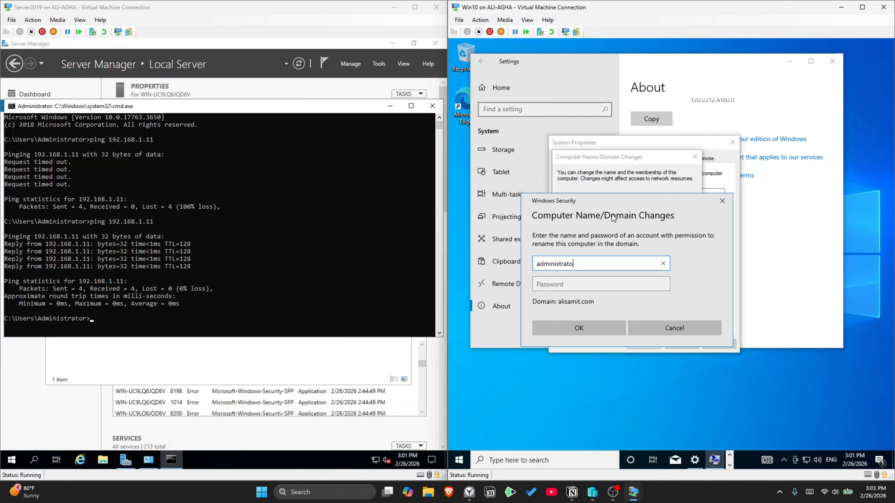
key(Tab)
text(P@ssw0rd)
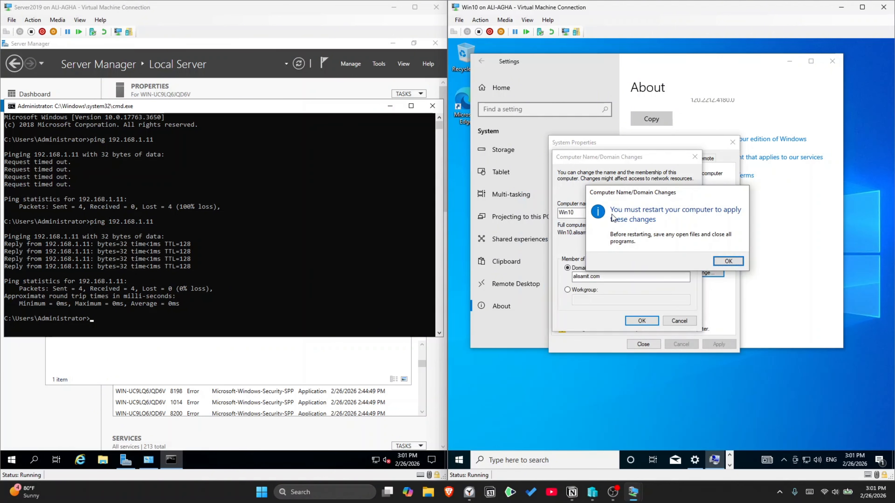
key(Return)
click(727, 260)
click(643, 344)
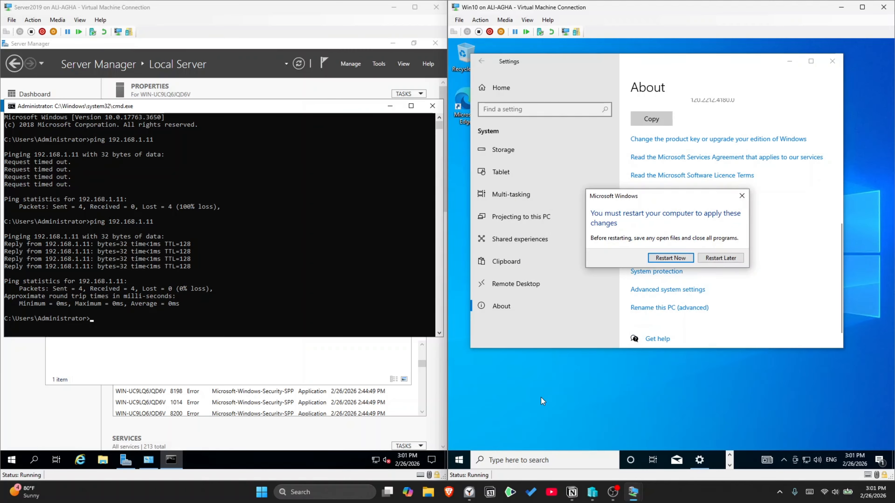
click(667, 257)
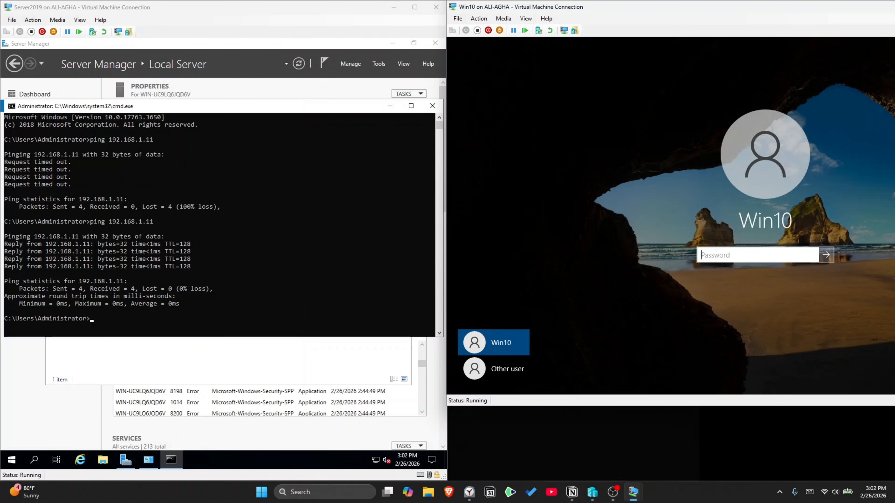
Step: Sign in to Win10 as Other user with the domain user's username and password
click(502, 369)
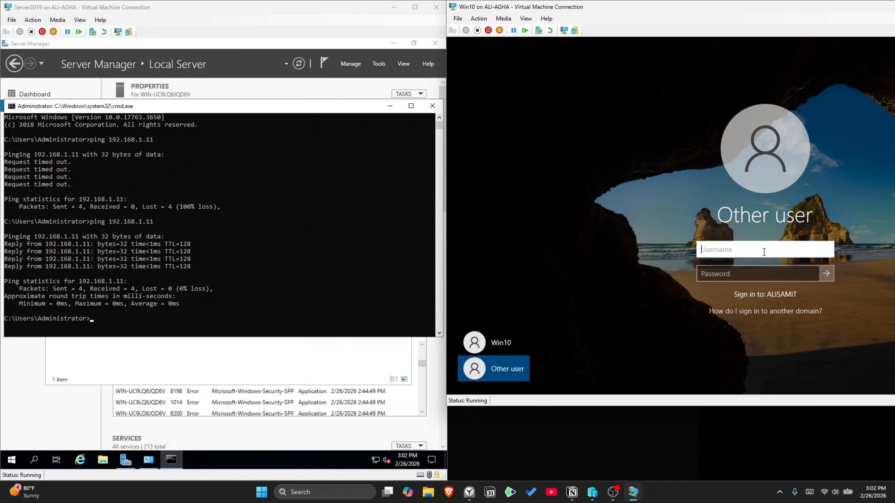
key(Tab)
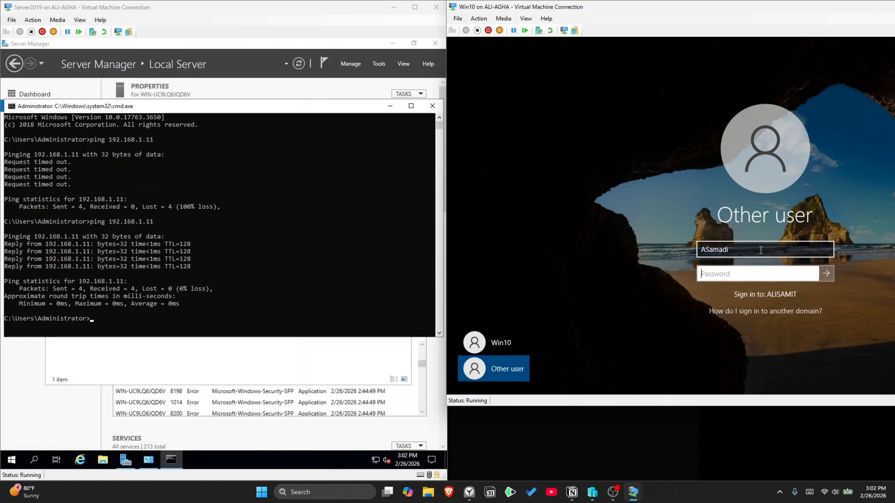
text(********)
key(Return)
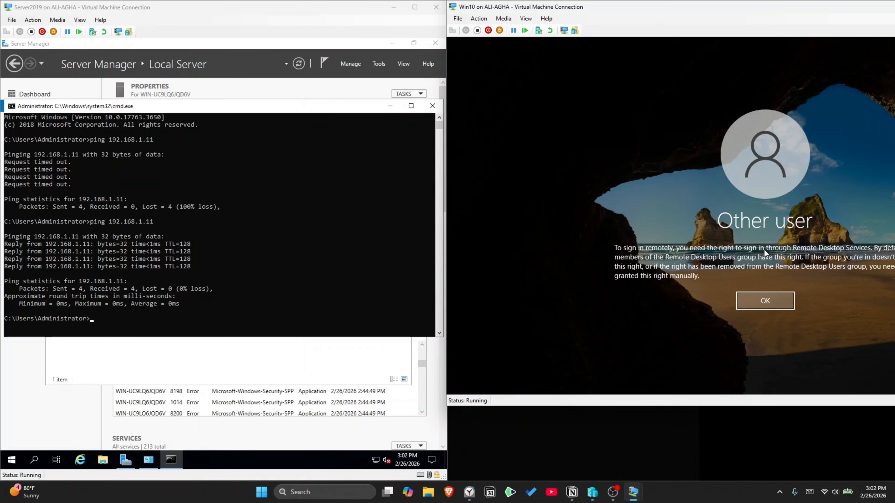
Step: Dismiss the Remote Desktop rights error and resubmit the password, which is refused again
click(766, 298)
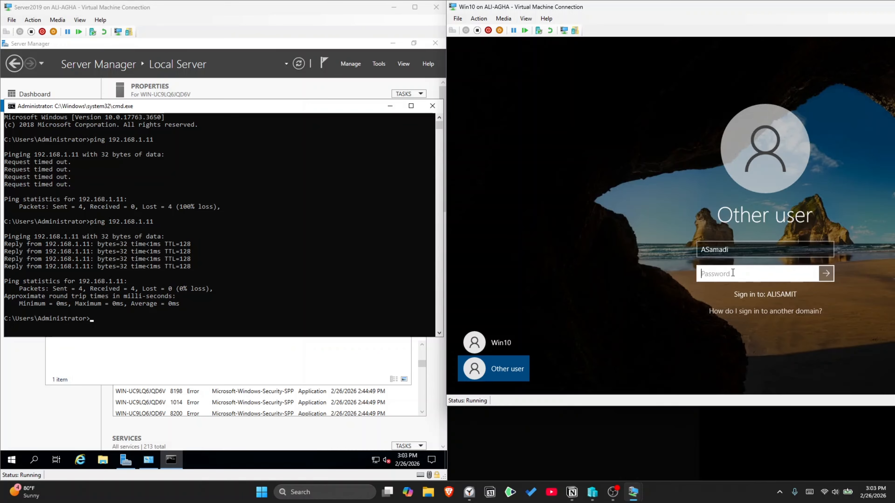
text(•)
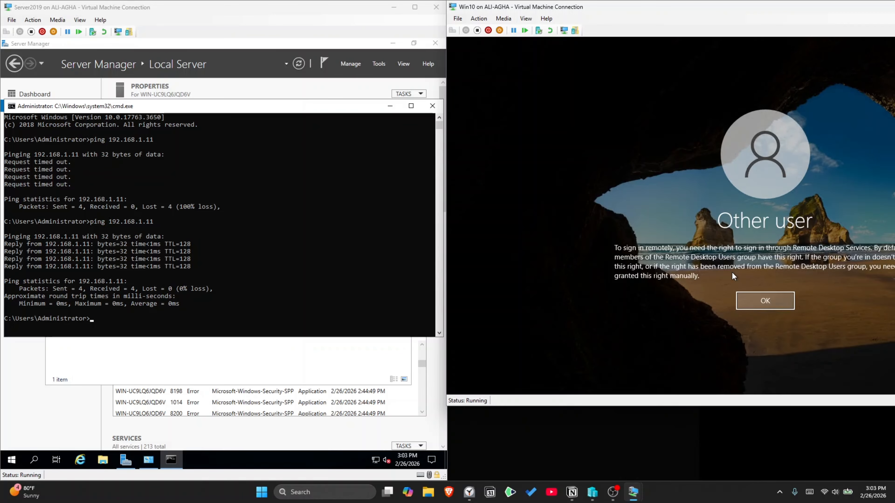
key(Return)
click(732, 273)
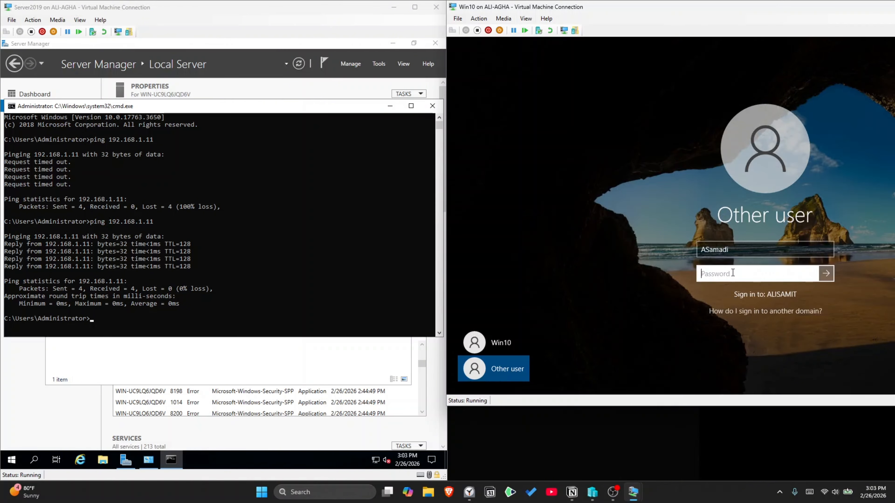
text(•••••••)
key(Return)
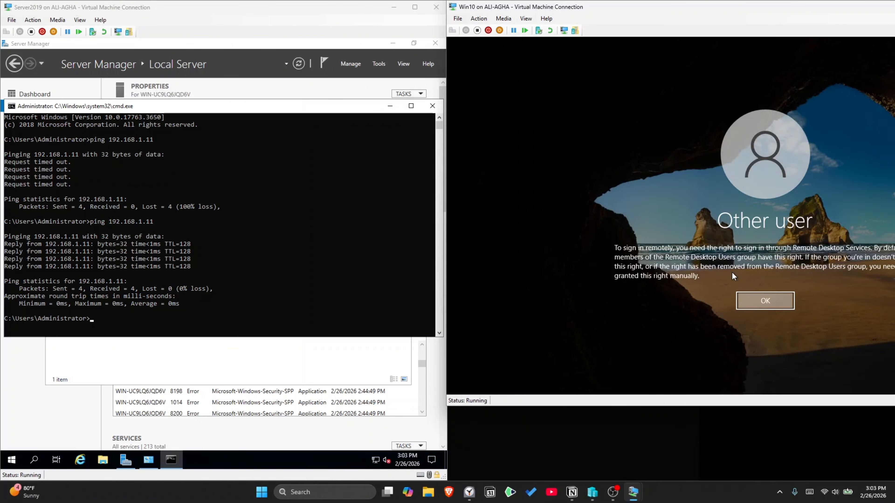
key(Return)
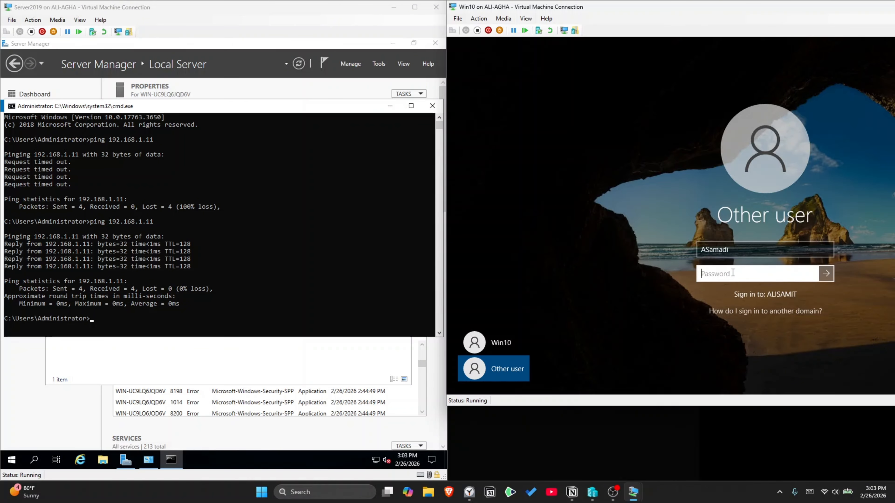
Step: Recentre the Win10 window and retry the Other user sign-in, which hits the rights error again
drag(744, 8, 474, 41)
click(254, 378)
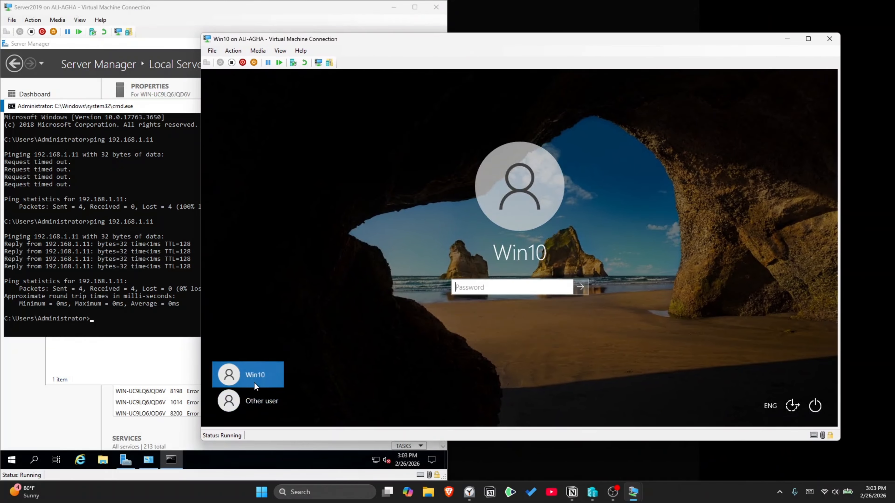
click(255, 400)
key(Tab)
text(*****)
key(Return)
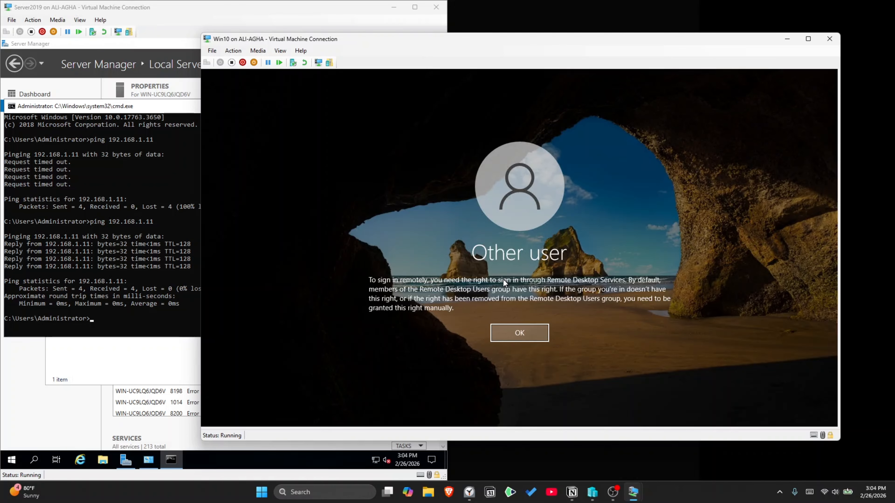
key(Return)
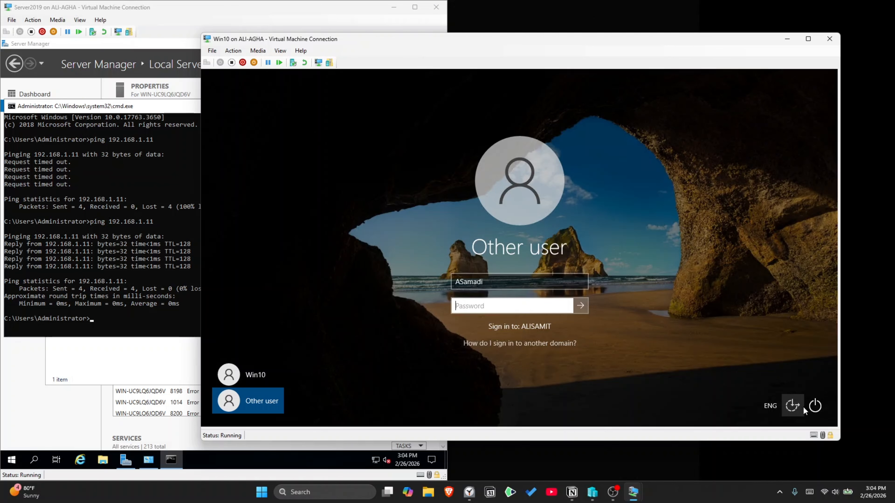
Step: Restart Win10 from the Power menu, then enter the domain user's name under Other user
click(815, 406)
click(804, 382)
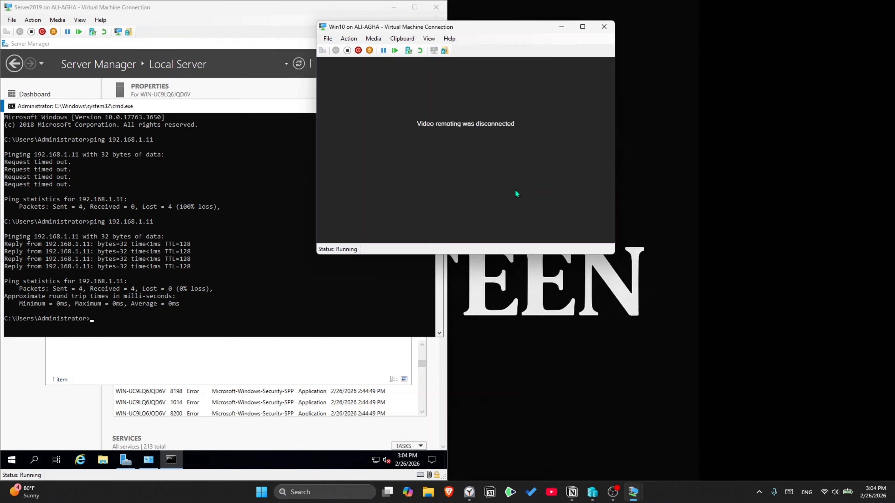
click(392, 397)
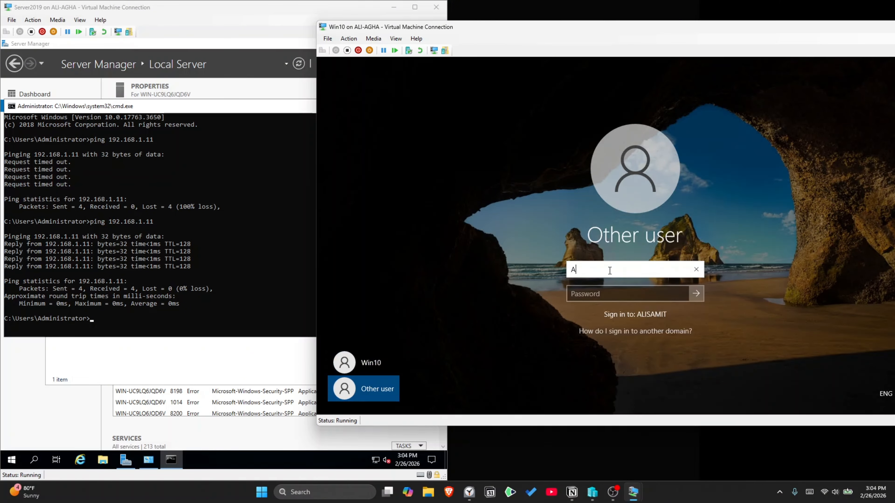
key(Tab)
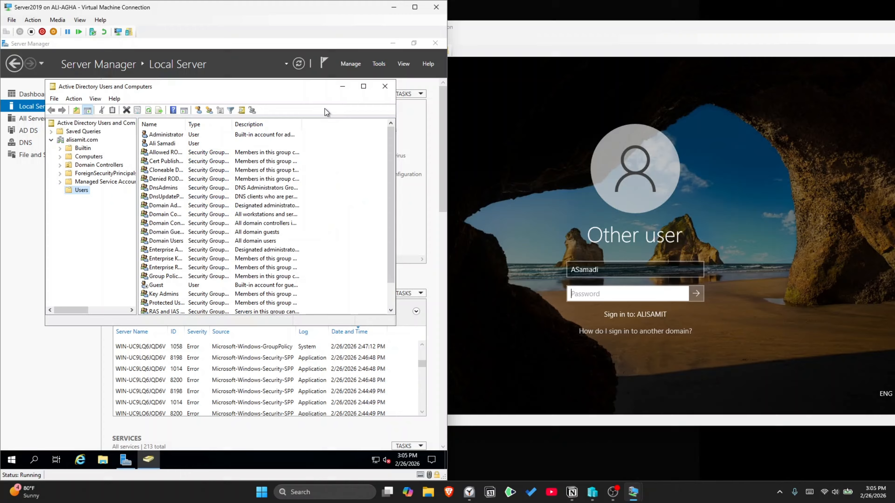
Step: Open the properties of the Builtin Remote Desktop Users group in Active Directory
click(229, 145)
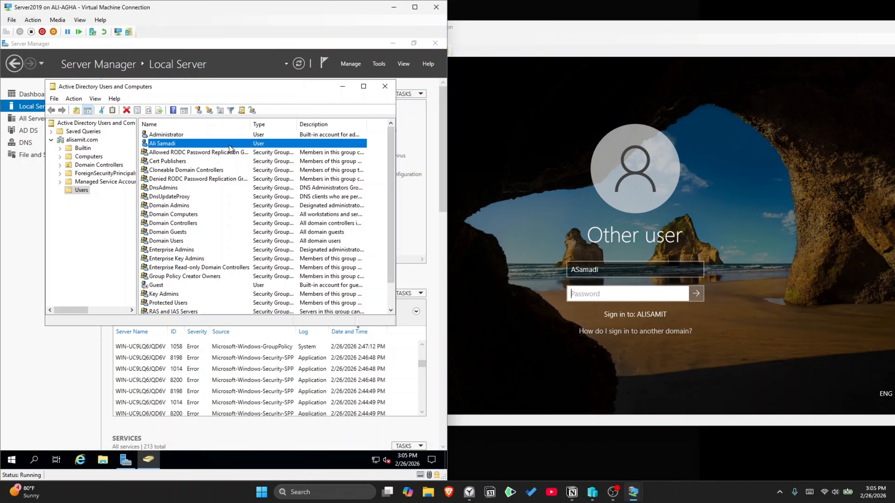
scroll(190, 204, down, 1)
click(85, 157)
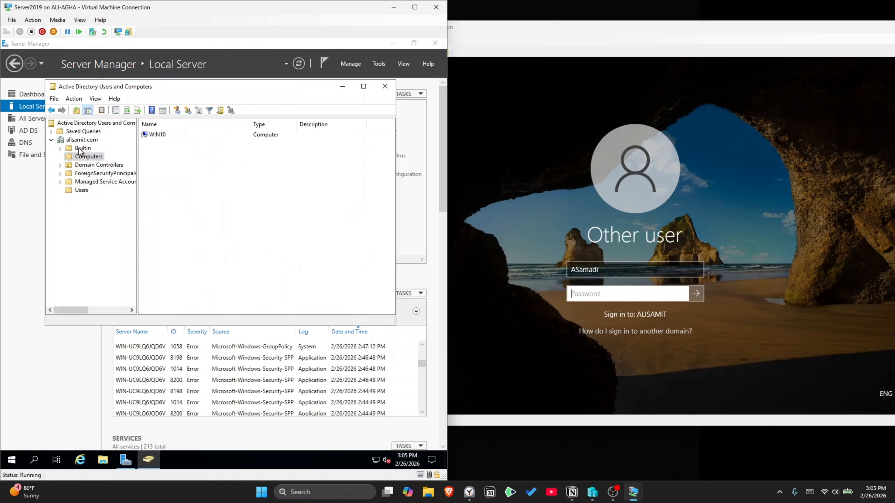
click(83, 148)
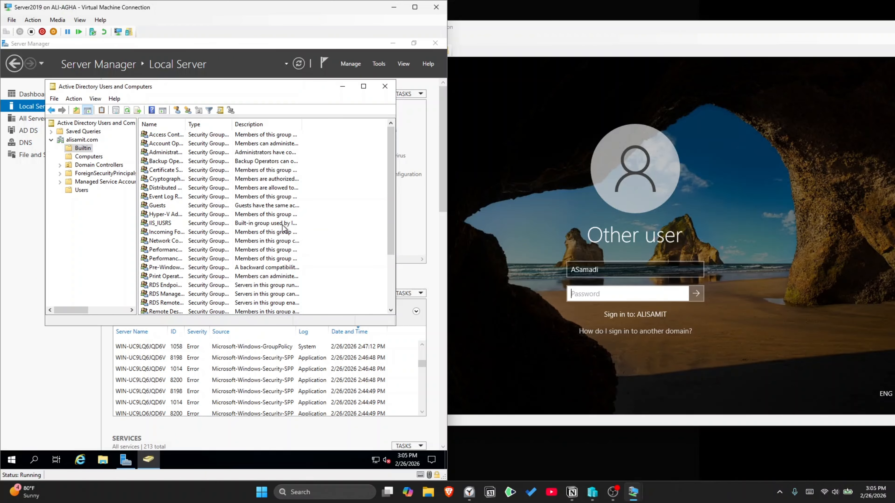
drag(185, 124, 235, 124)
scroll(212, 246, down, 1)
right_click(165, 286)
click(186, 330)
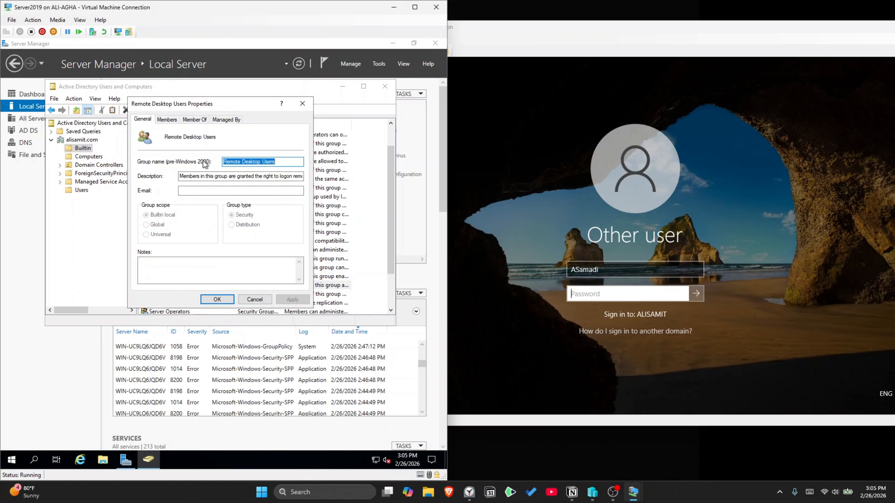
Step: Add the domain user as a Remote Desktop Users member, close ADUC, and return to Win10
click(172, 123)
click(158, 274)
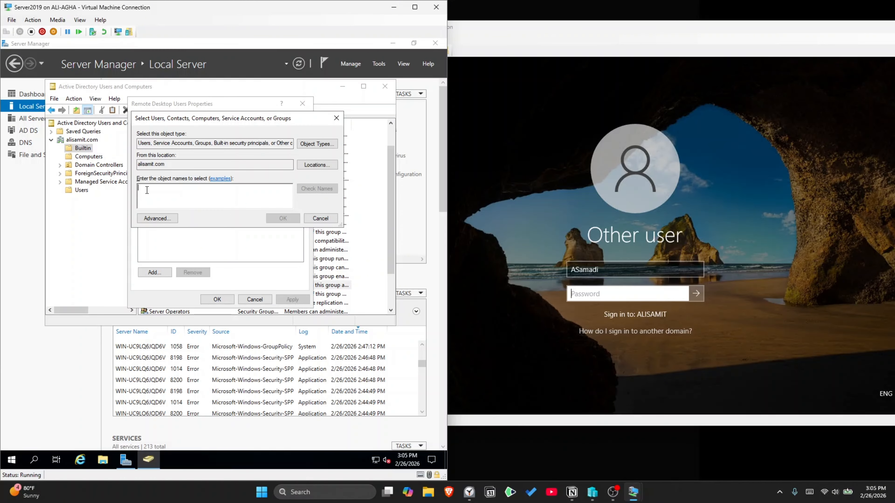
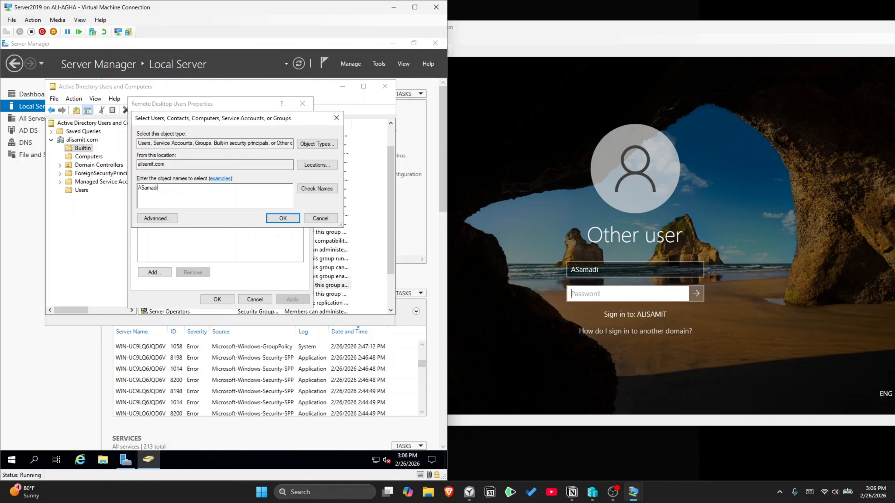
click(309, 187)
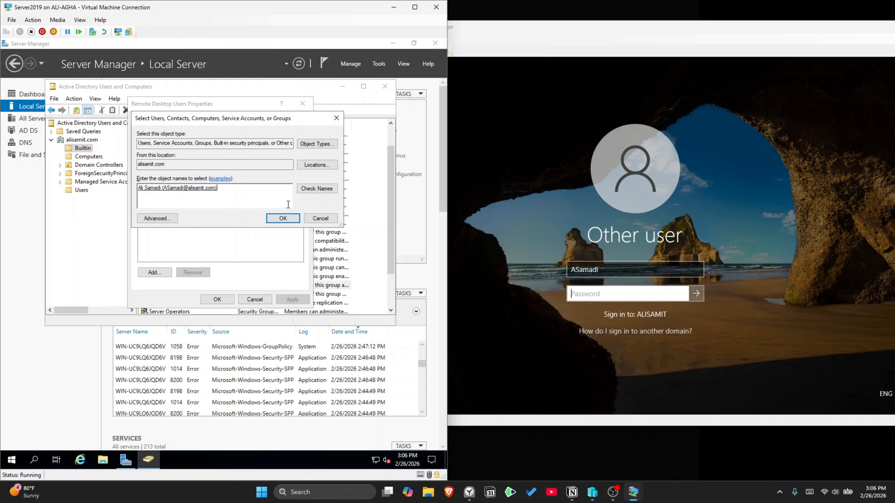
click(282, 218)
click(215, 299)
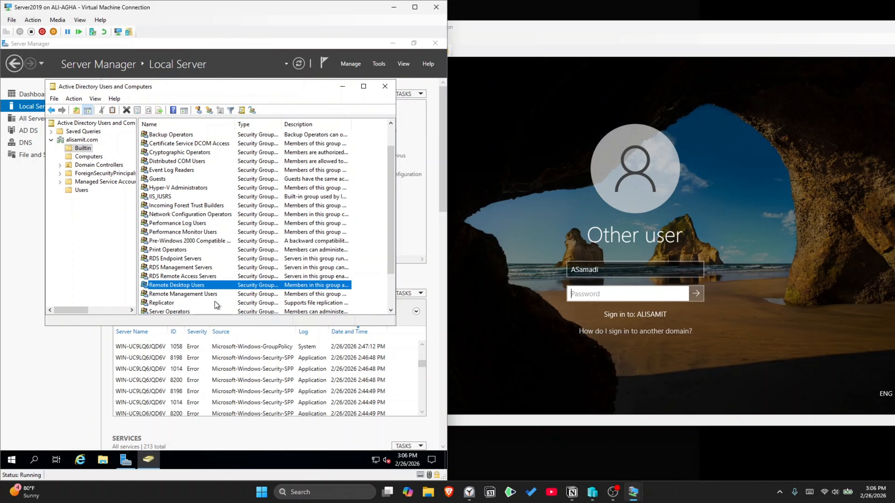
click(384, 86)
click(613, 299)
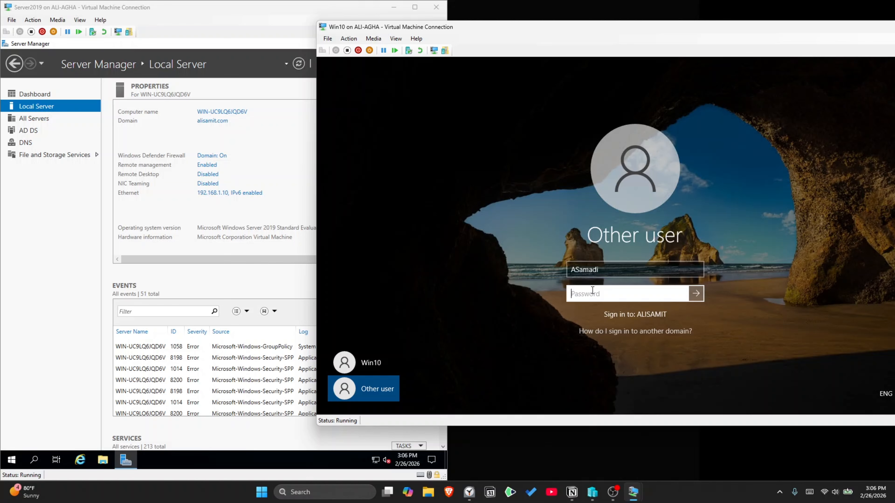
Step: Retry the domain user's password on Win10, which is refused for lacking Remote Desktop rights
text(•)
key(BackSpace)
text(••••••••)
key(Return)
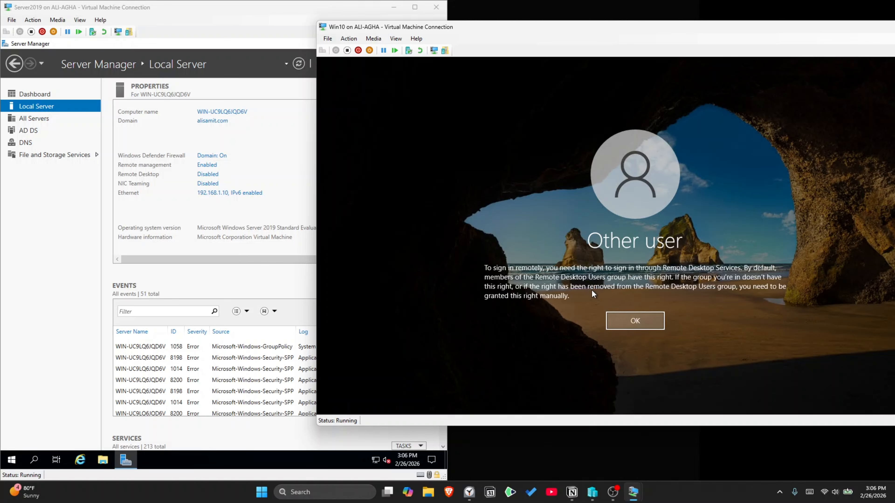
key(Return)
text(••••••••)
key(Return)
key(Return)
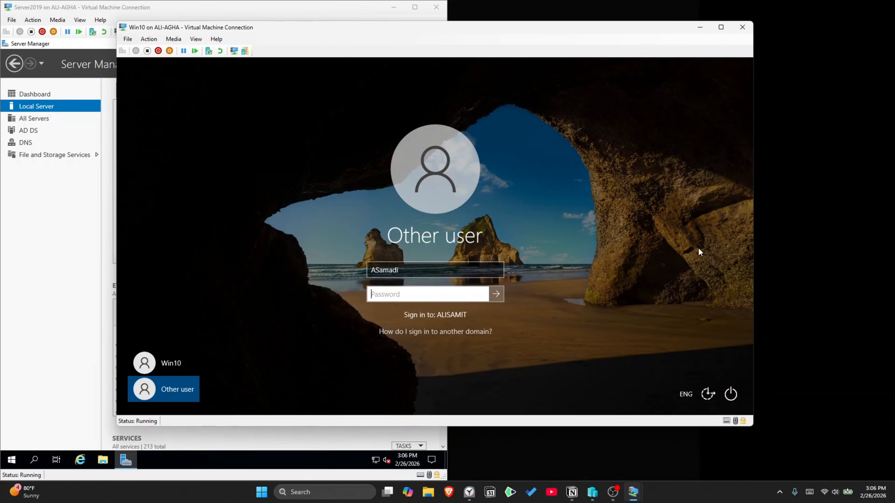
Step: Restart Win10 and sign in again as the domain user, dismissing the same rights error
click(731, 393)
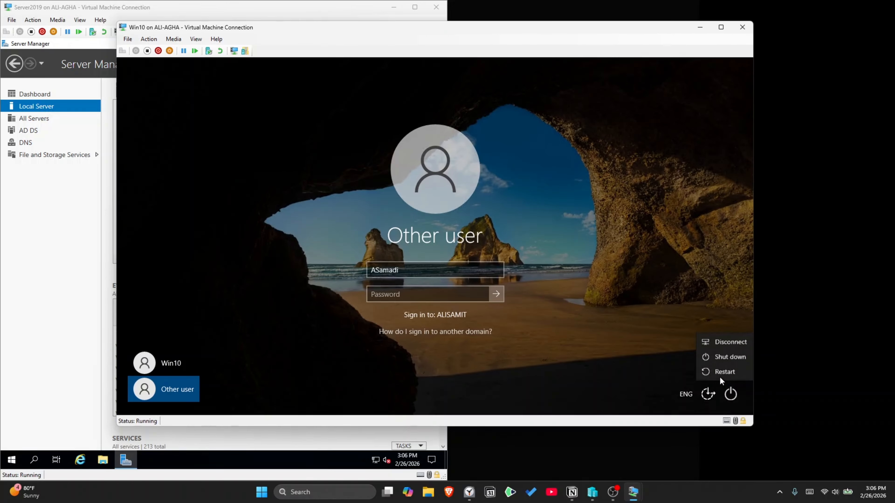
click(719, 375)
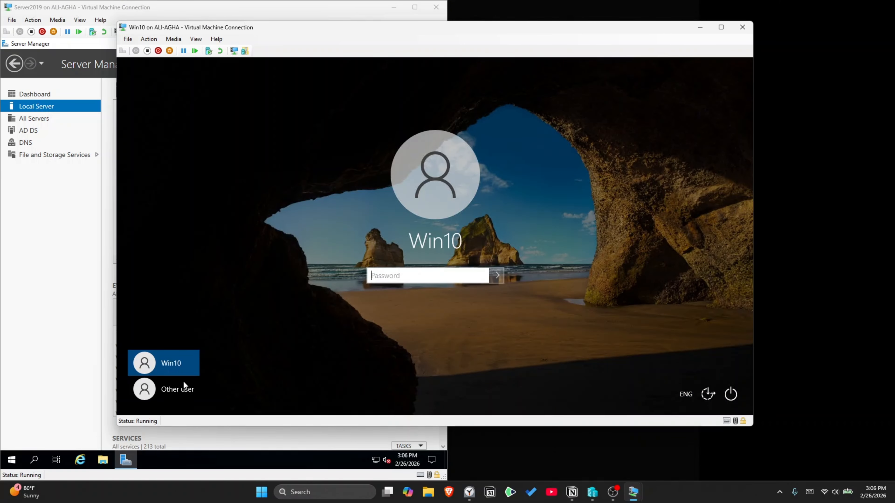
click(181, 388)
key(Tab)
key(Return)
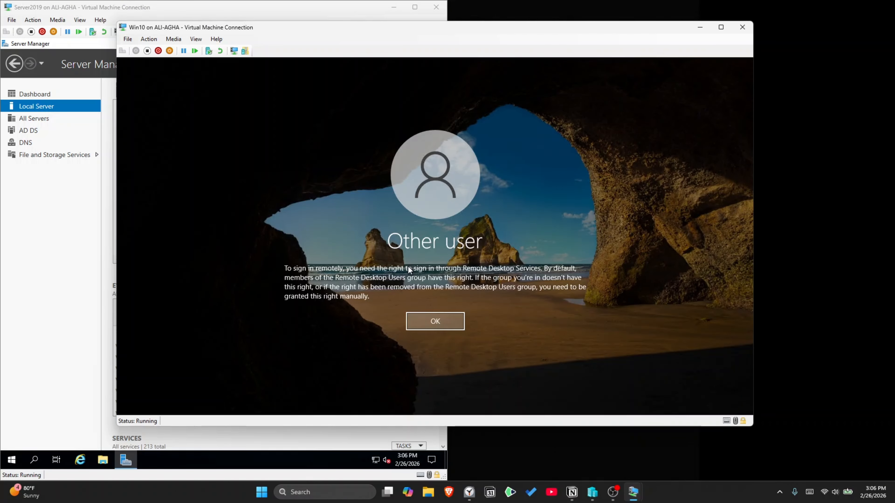
key(Return)
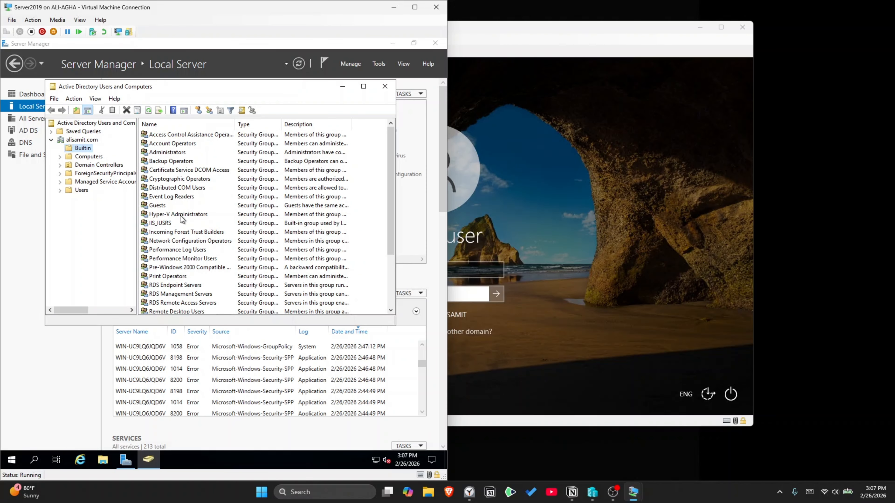
Step: Recheck the Remote Desktop Users group members, then close ADUC and return to Win10
scroll(246, 211, down, 3)
double_click(176, 241)
click(217, 299)
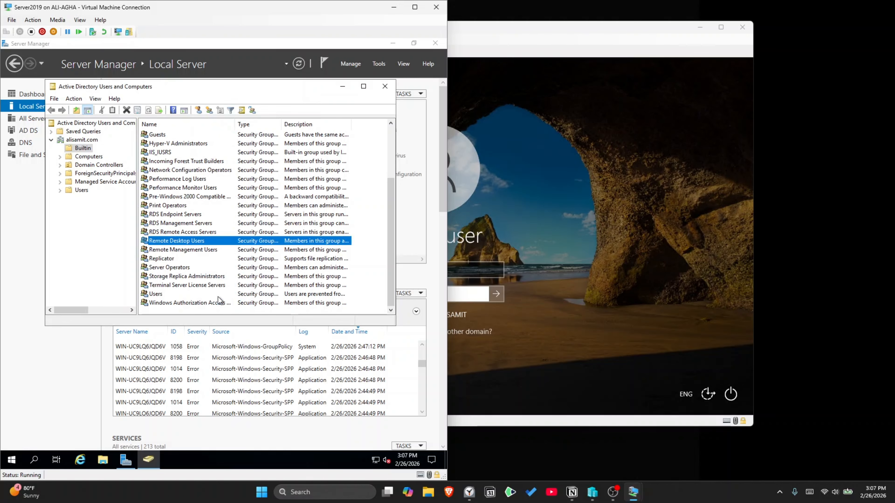
click(384, 86)
click(476, 270)
Step: Sign in to Win10 as the domain Administrator, re-entering the password after an incorrect attempt
text(Administrator)
key(Tab)
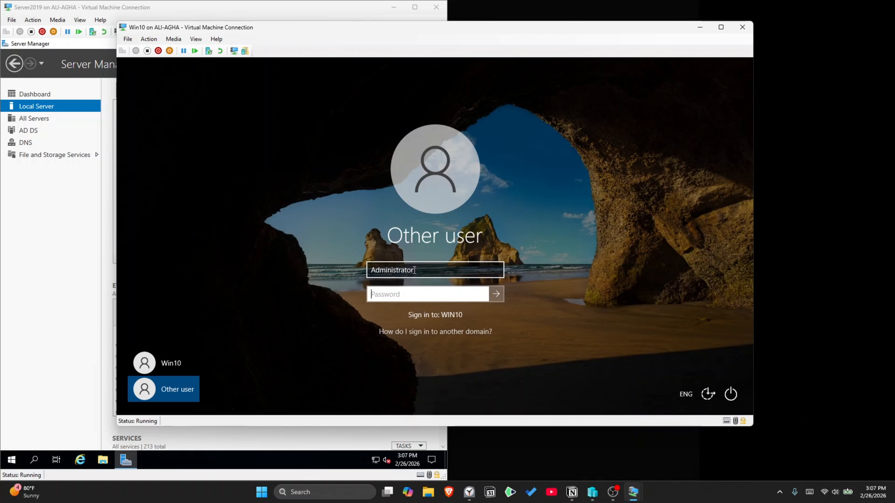
click(371, 271)
text(aligamit\)
key(Tab)
text(•••••••)
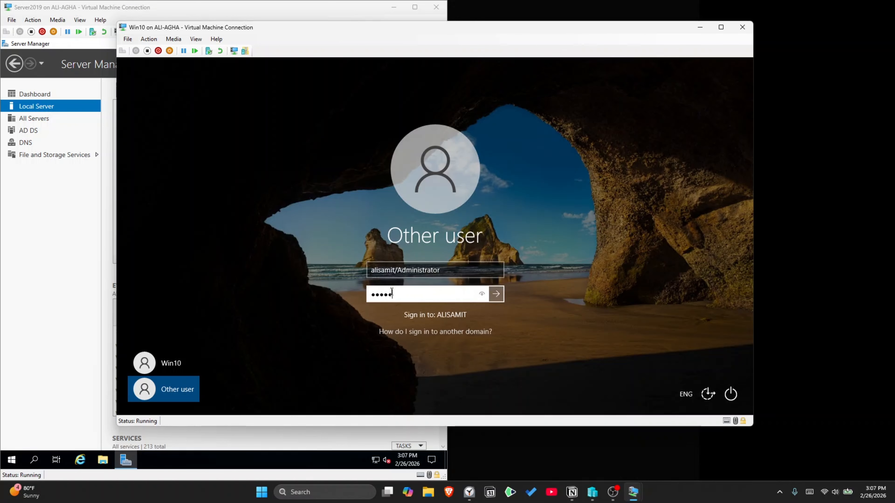
key(Return)
click(446, 300)
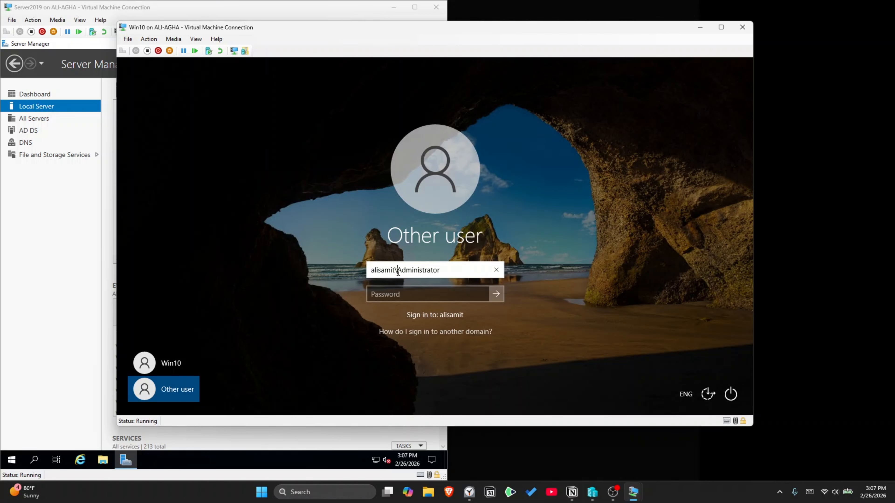
click(405, 294)
text(•••••••)
key(Return)
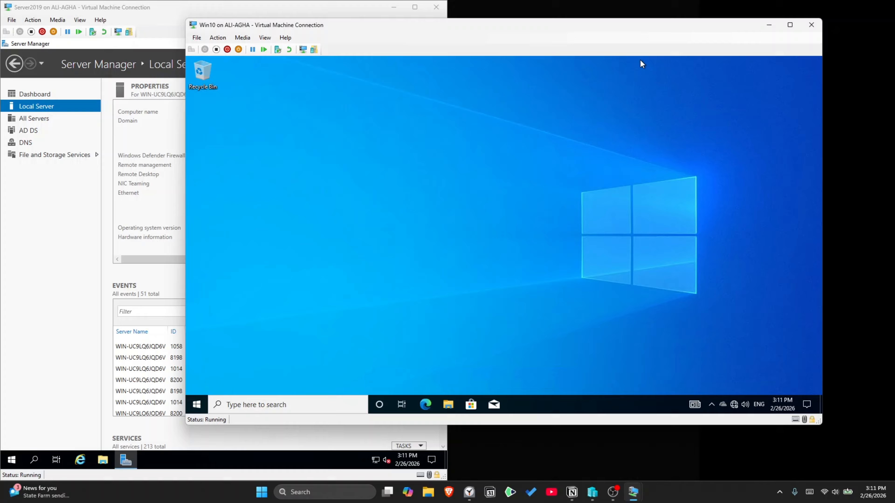
key(super+i)
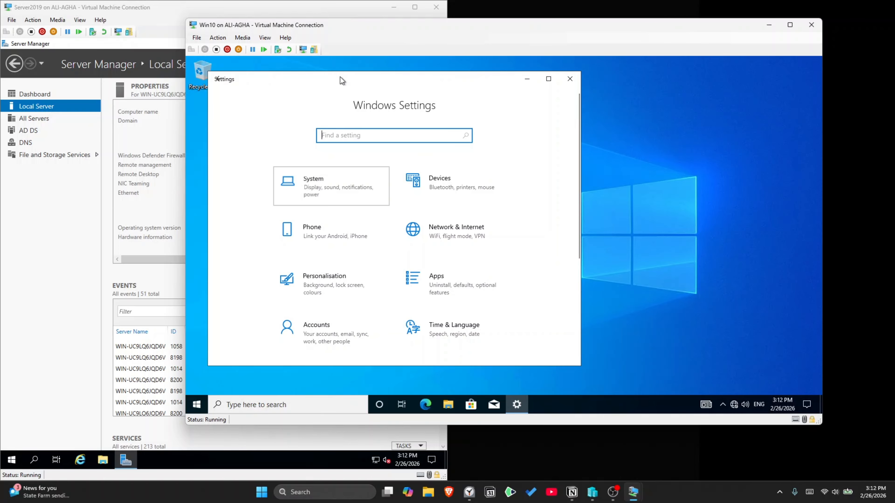
Step: Maximise Windows Settings and turn on Remote Desktop for Win10
drag(340, 77, 380, 77)
click(589, 80)
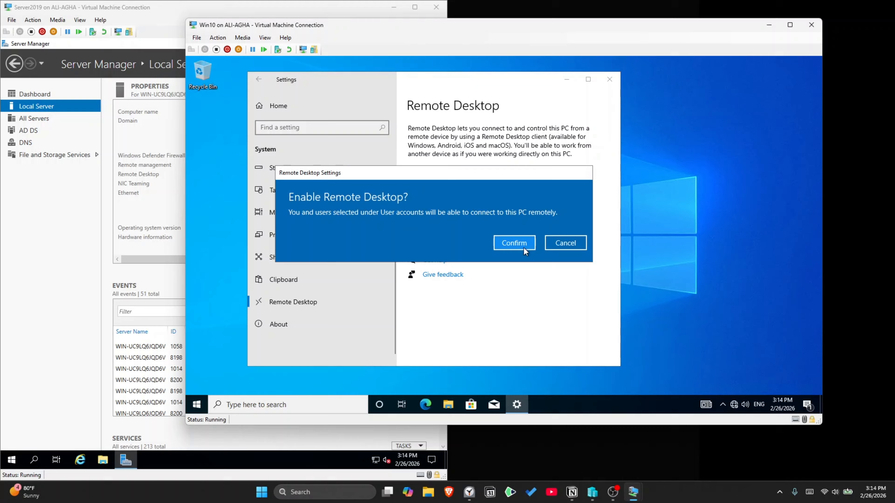
click(513, 242)
scroll(505, 228, down, 3)
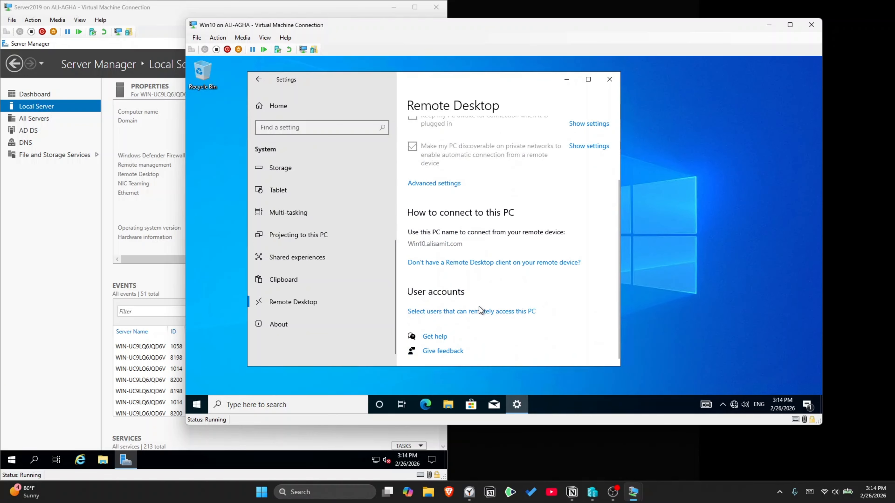
Step: Add the domain user to the Remote Desktop users allowed to connect and save
click(474, 310)
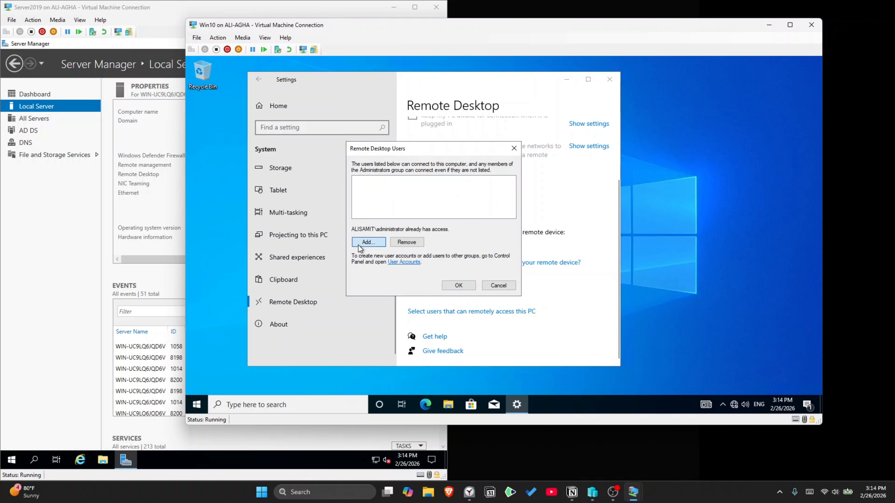
click(359, 246)
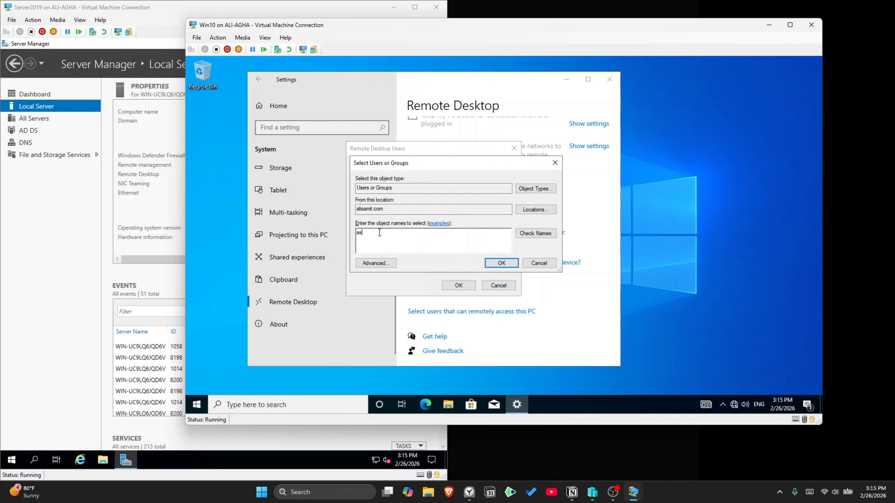
click(546, 234)
click(491, 264)
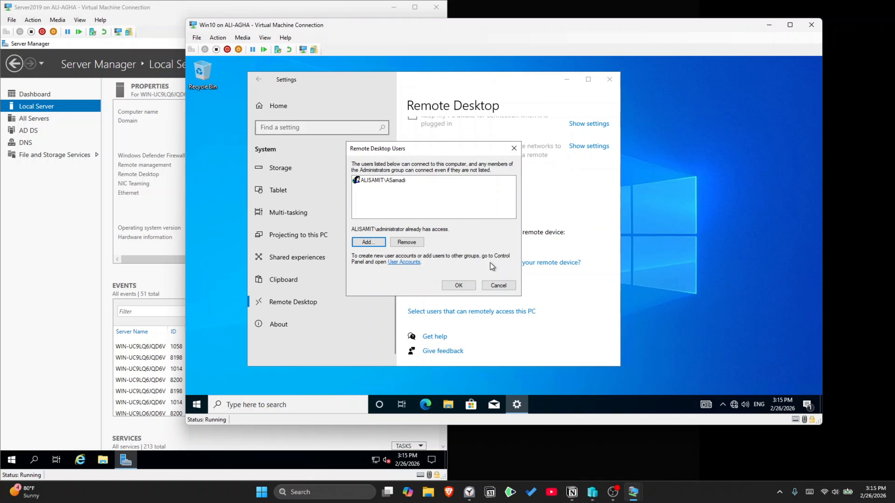
click(459, 285)
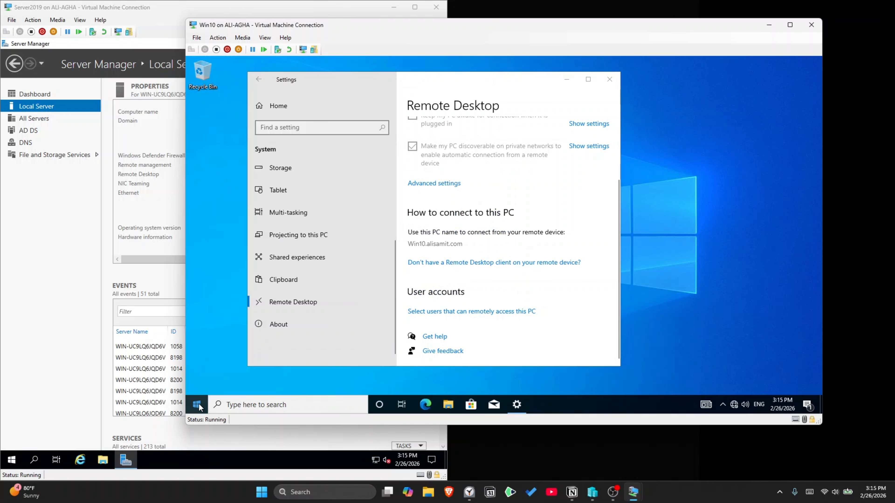
right_click(198, 407)
Step: Sign out of Win10 and sign back in as the domain user via Other user
mouse_move(246, 374)
click(350, 346)
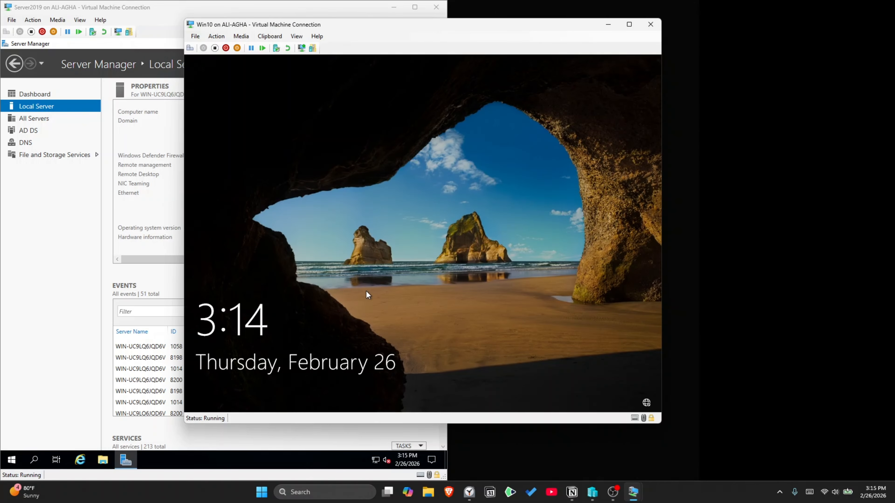
click(315, 333)
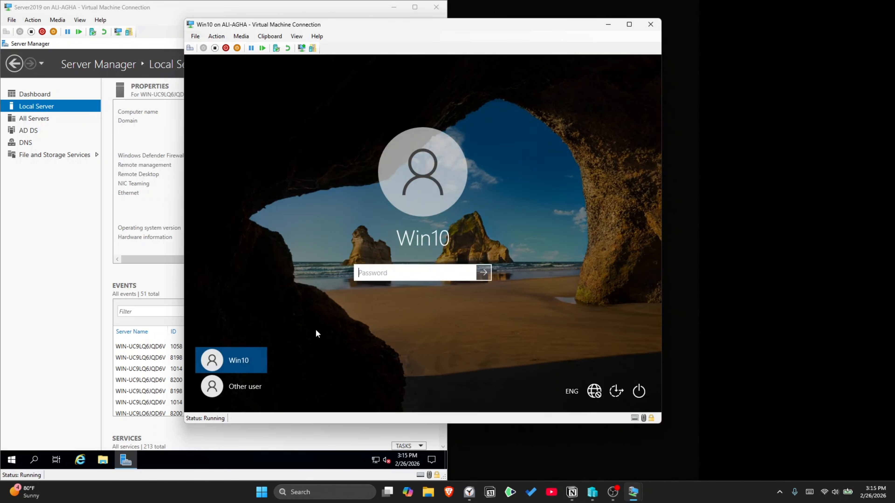
click(245, 386)
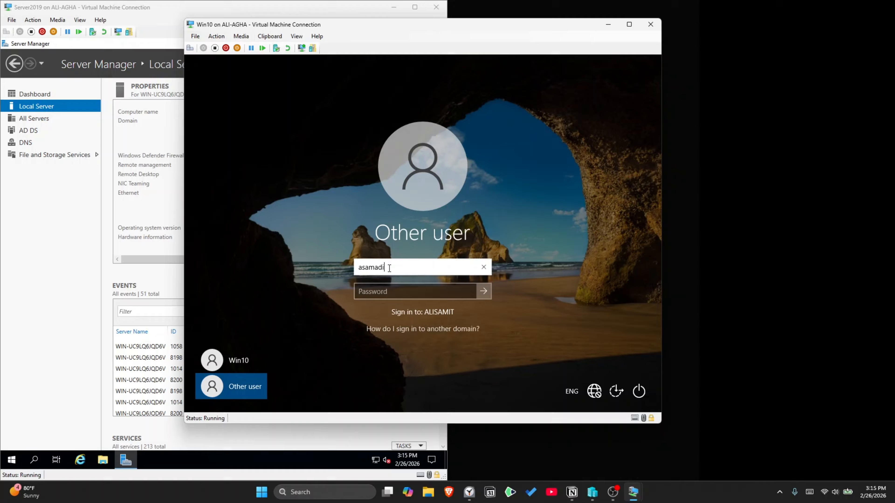
key(Tab)
text(*****)
key(Return)
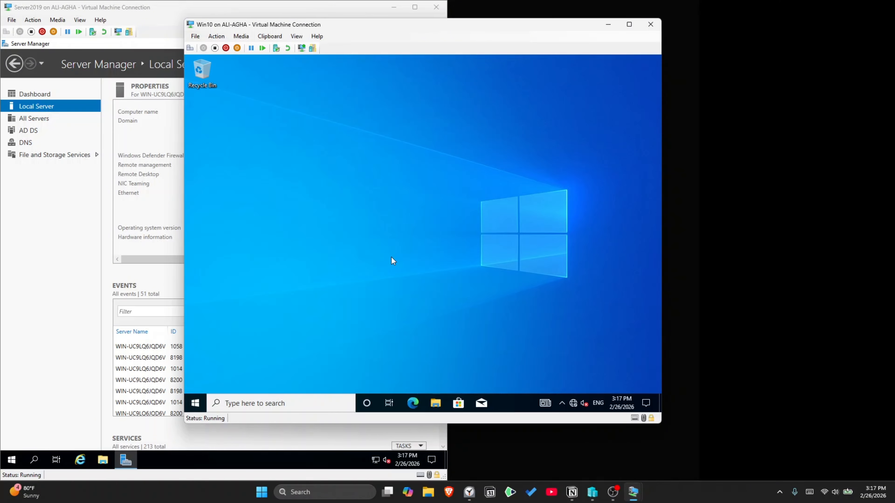
Step: On Server2019, open Active Directory Users and Computers and view the Computers folder listing WIN10
click(46, 246)
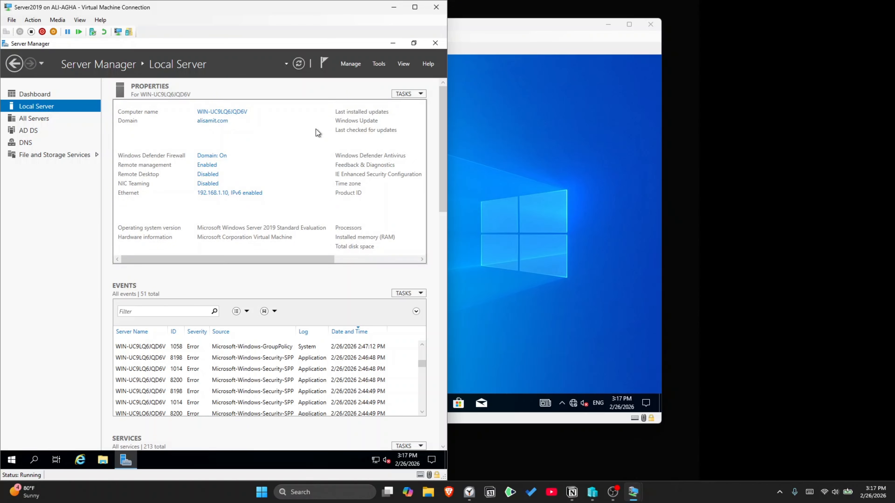
click(379, 64)
click(346, 113)
click(88, 156)
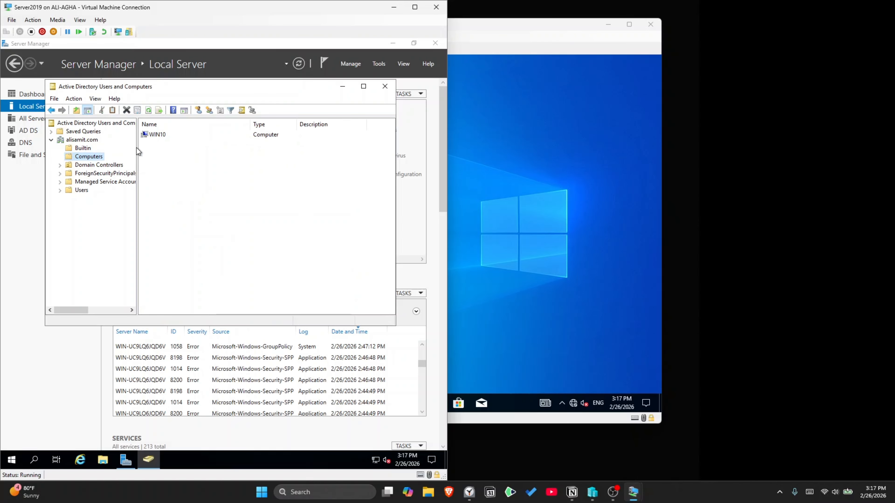